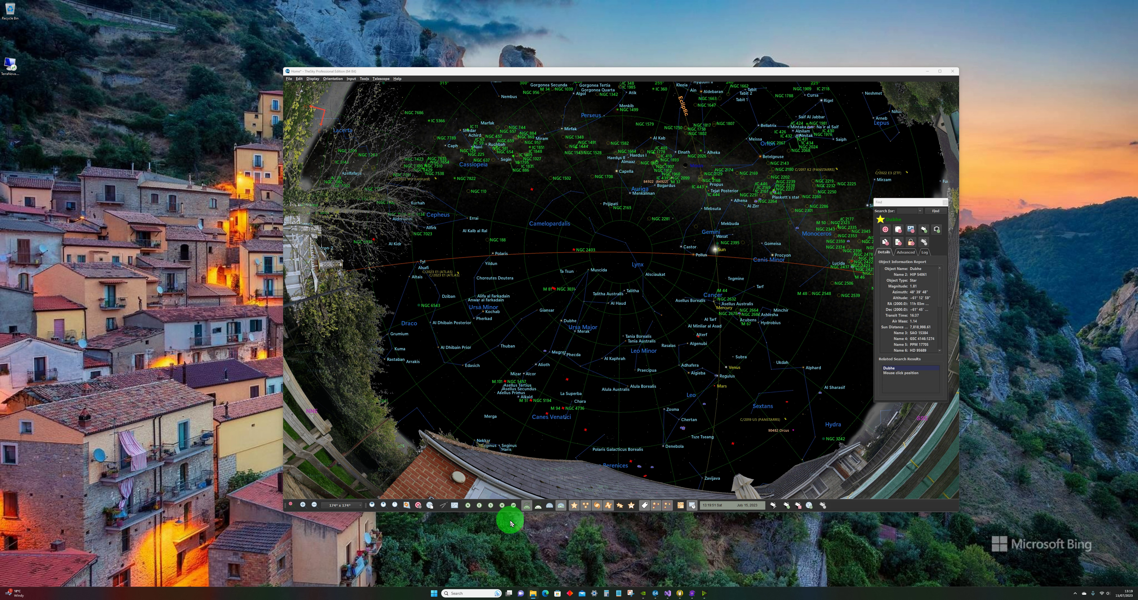
Step: Compare the chart with and without the equatorial grid, both across the wide sky and close up around the field of view indicator
click(550, 507)
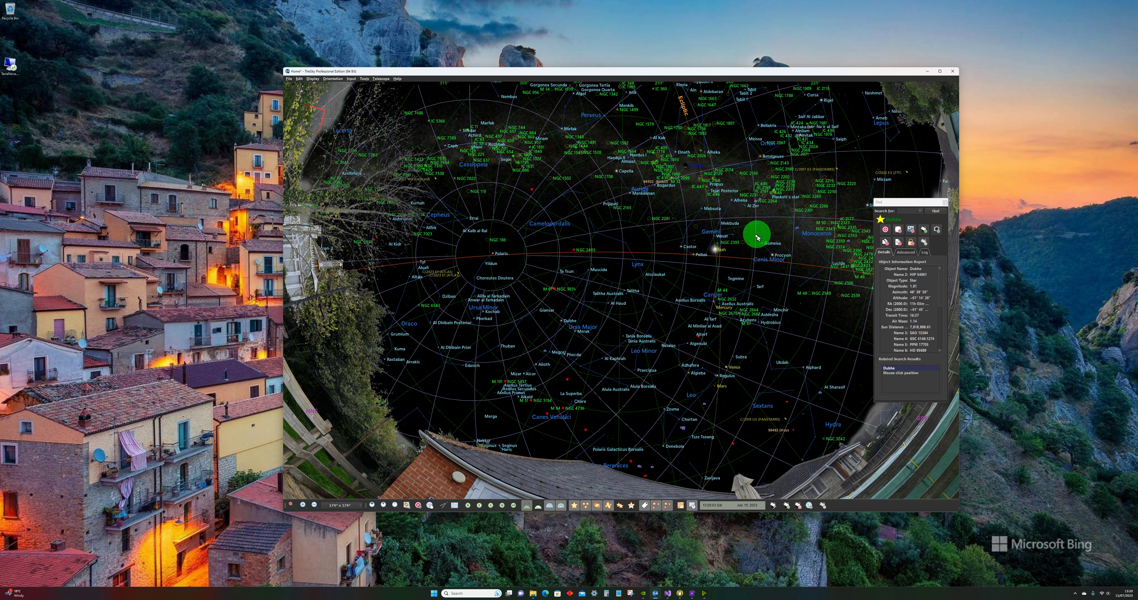
click(549, 509)
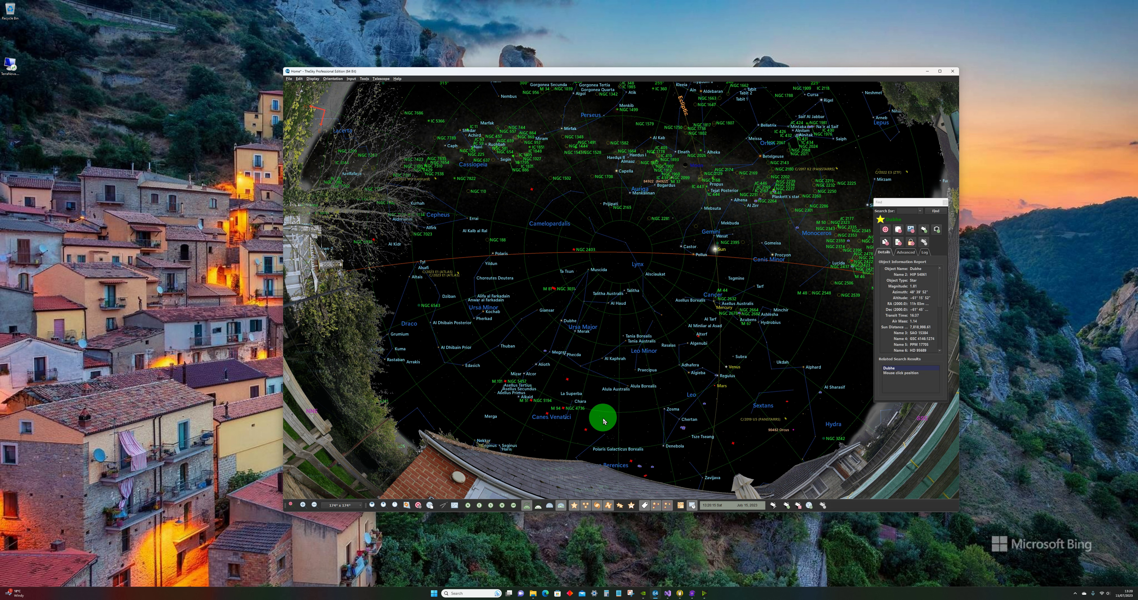
scroll(639, 305, up, 5)
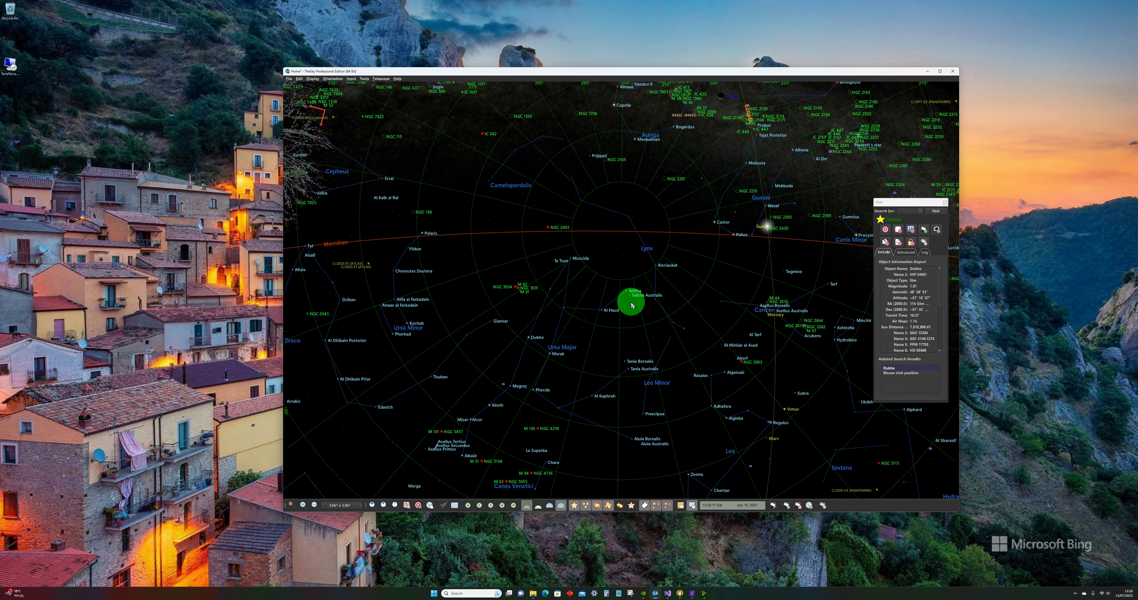
scroll(628, 311, up, 4)
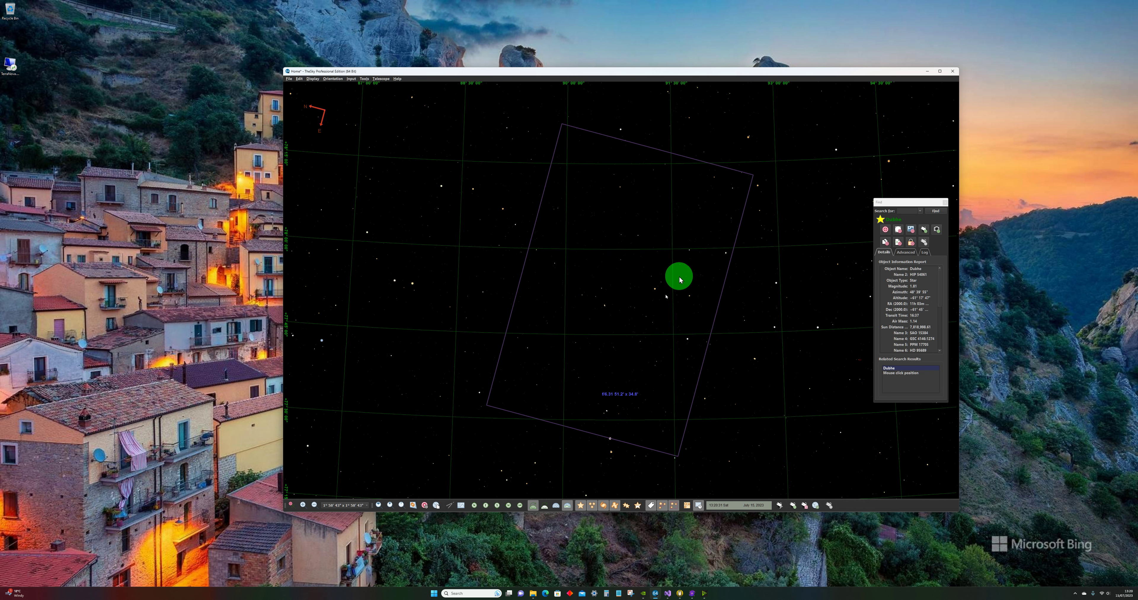
click(556, 508)
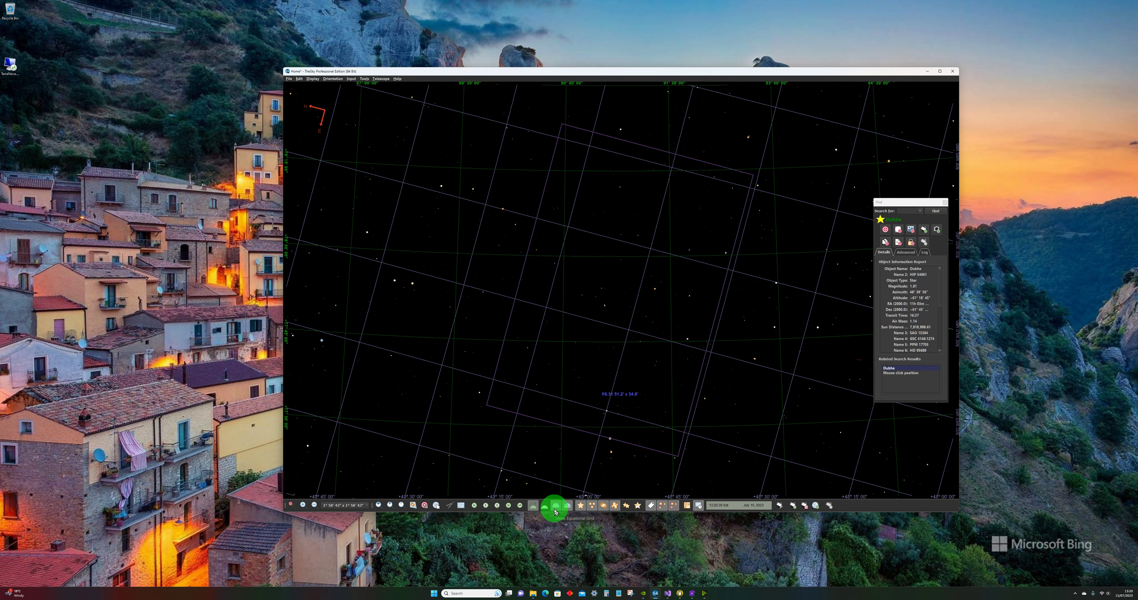
click(556, 511)
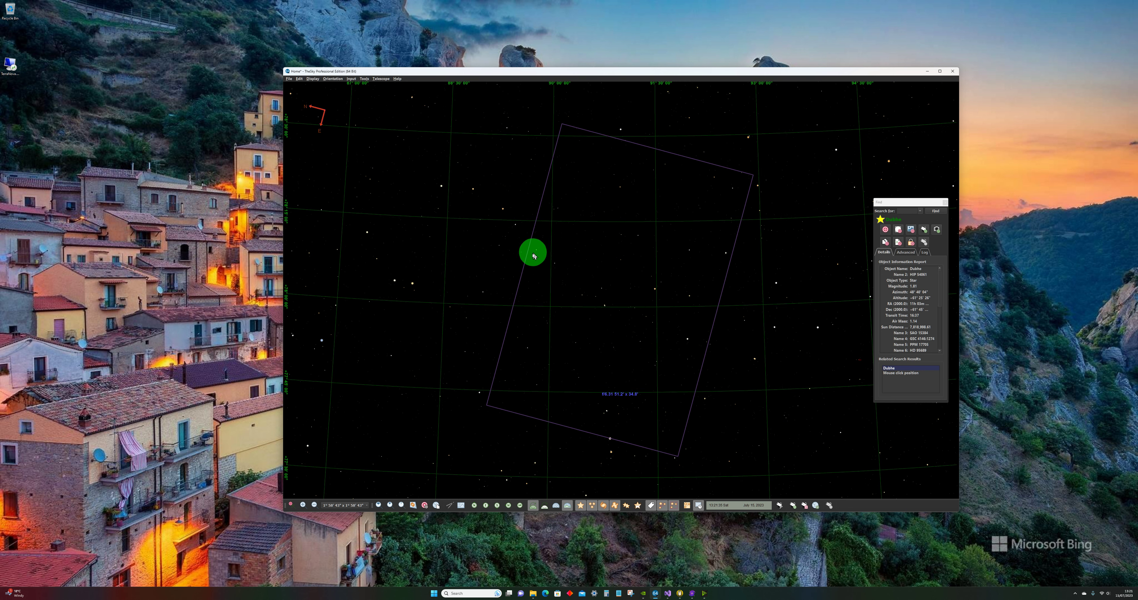
Step: Rotate the field of view indicator square to the chart, and move the chart to another sky region near Lynx
drag(527, 262, 725, 451)
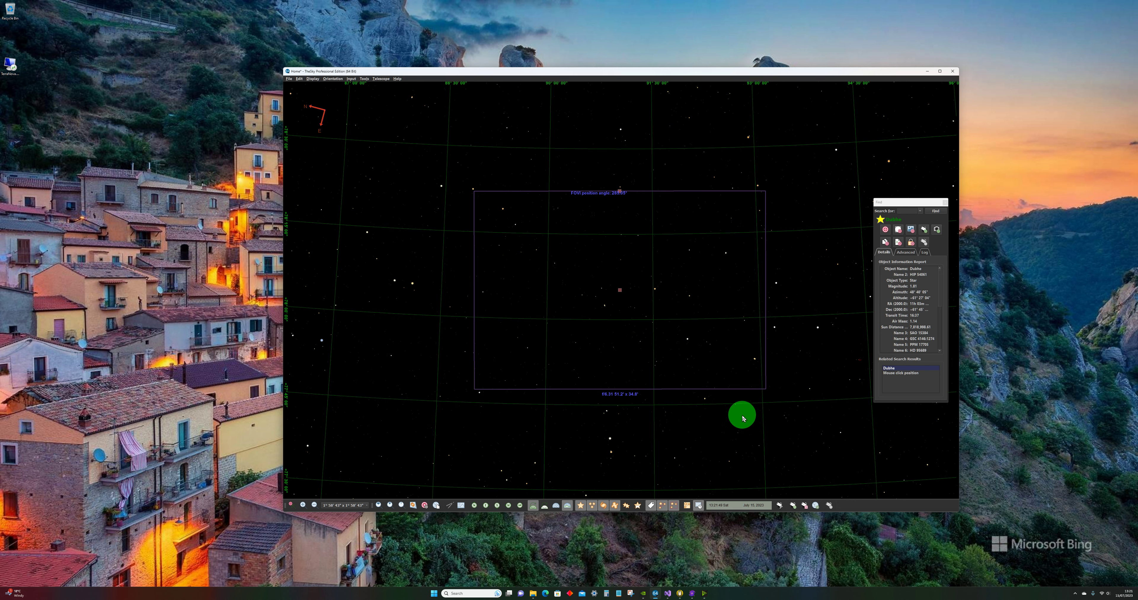
scroll(742, 413, down, 5)
scroll(736, 371, down, 1)
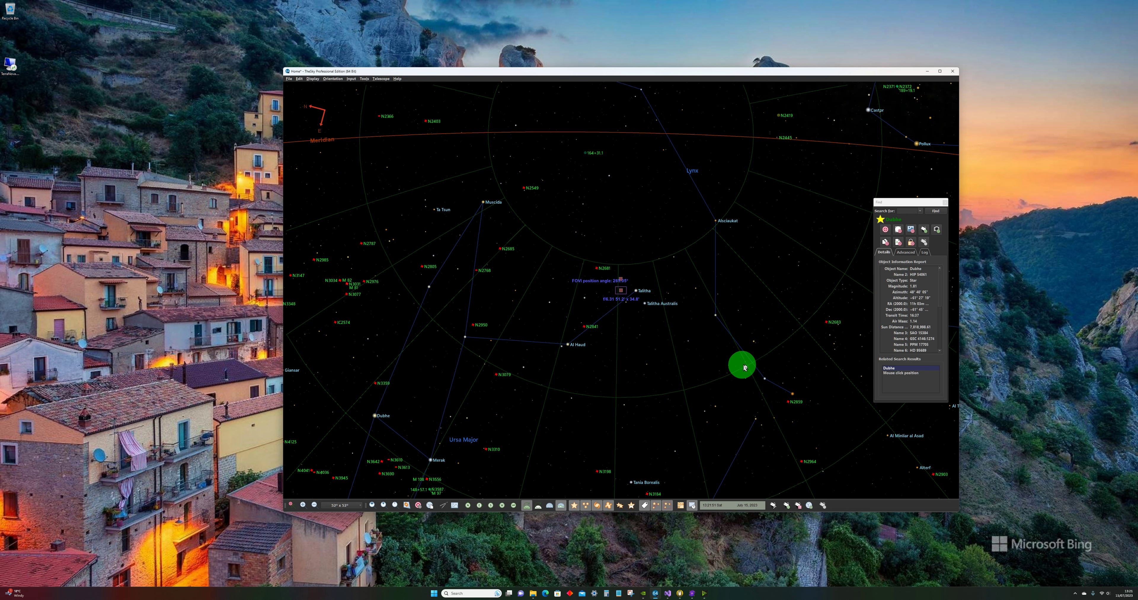
drag(709, 365, 665, 349)
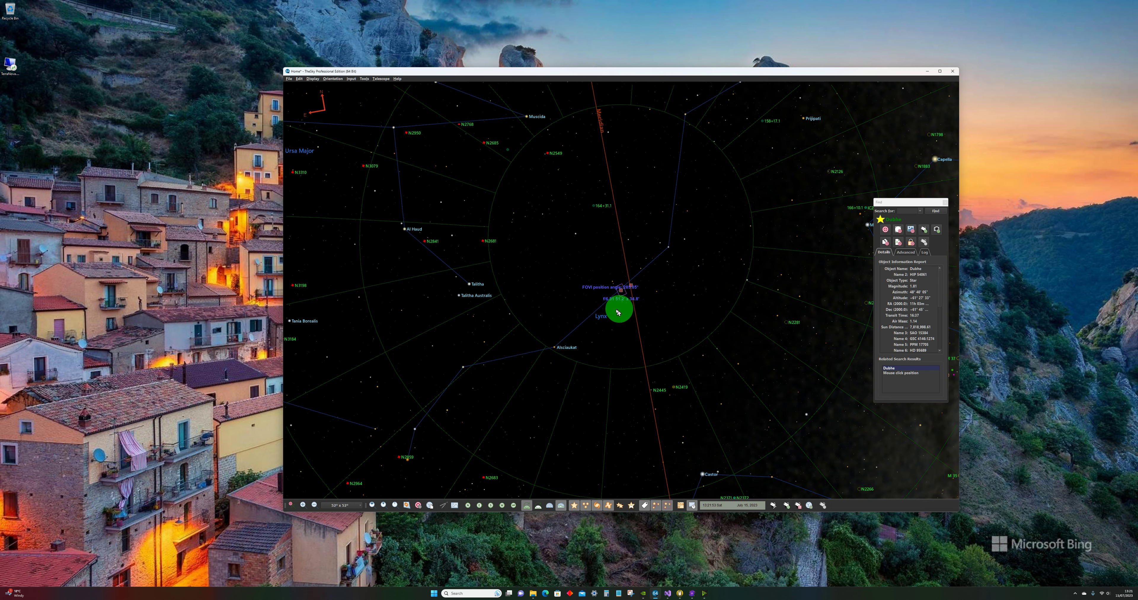
Step: Rotate the tilted field of view indicator level with the horizon grid and select the sky position near its centre
scroll(634, 322, up, 4)
scroll(635, 322, up, 3)
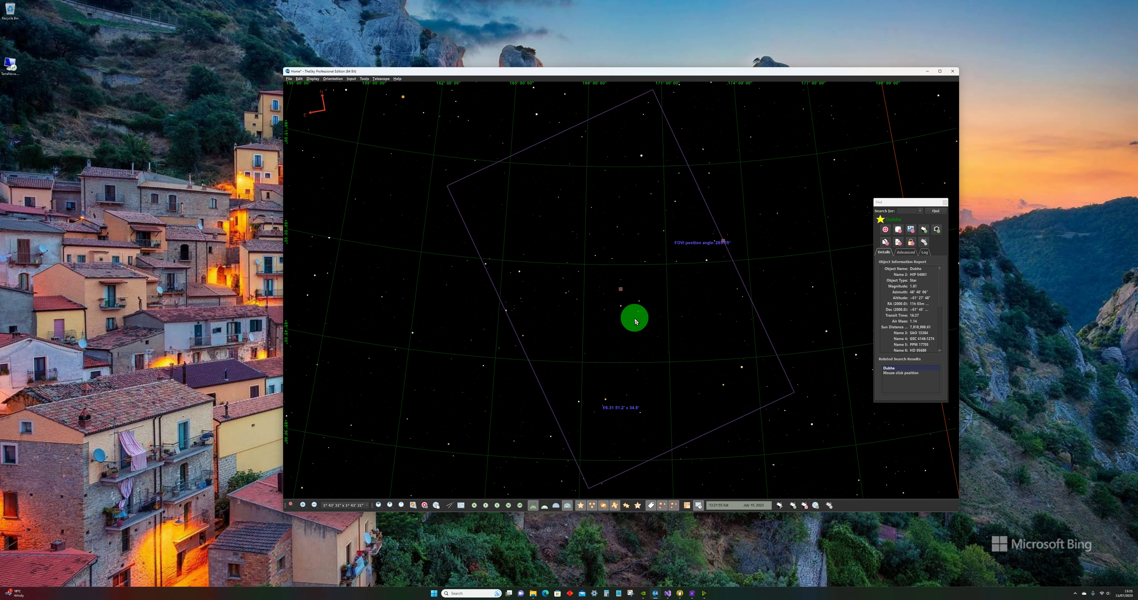
drag(723, 244, 623, 217)
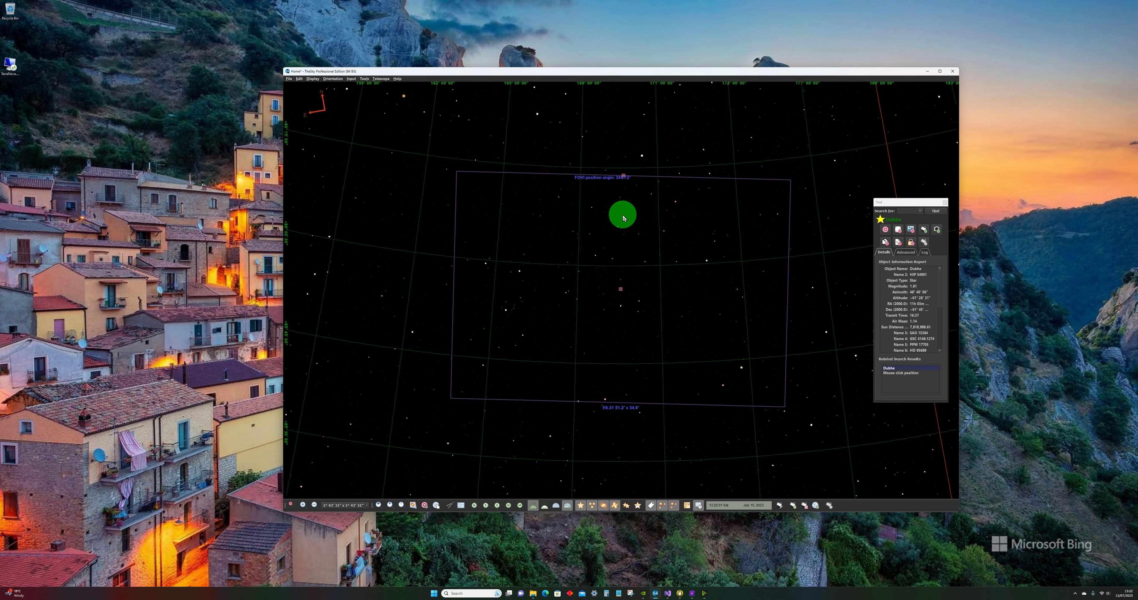
click(625, 293)
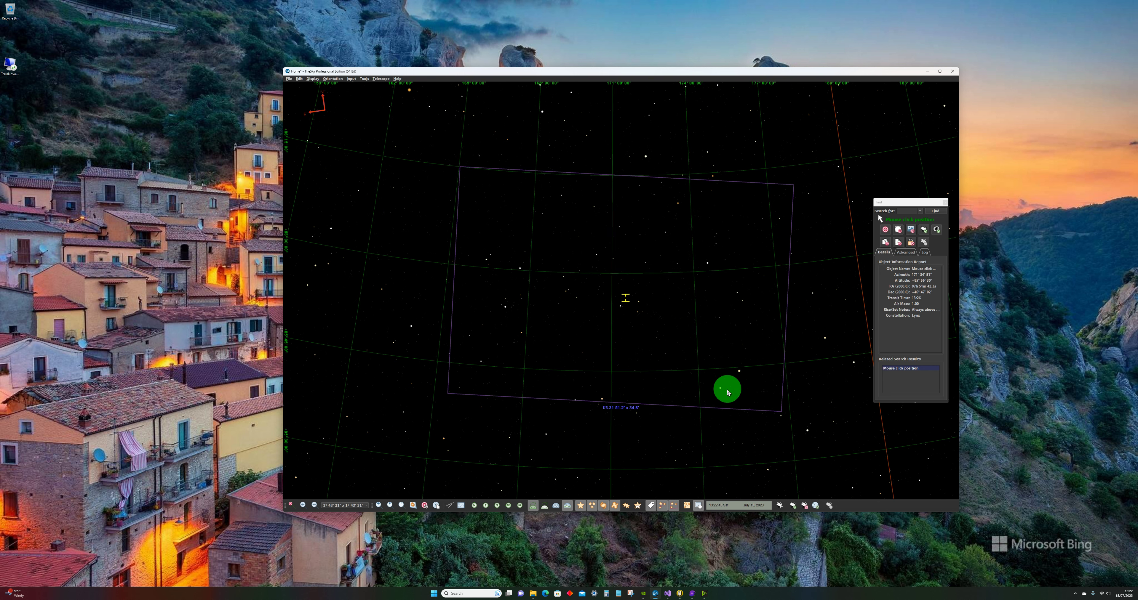
Step: Edit the existing field of view indicator's equipment properties and set its position angle to 0 degrees
mouse_move(729, 389)
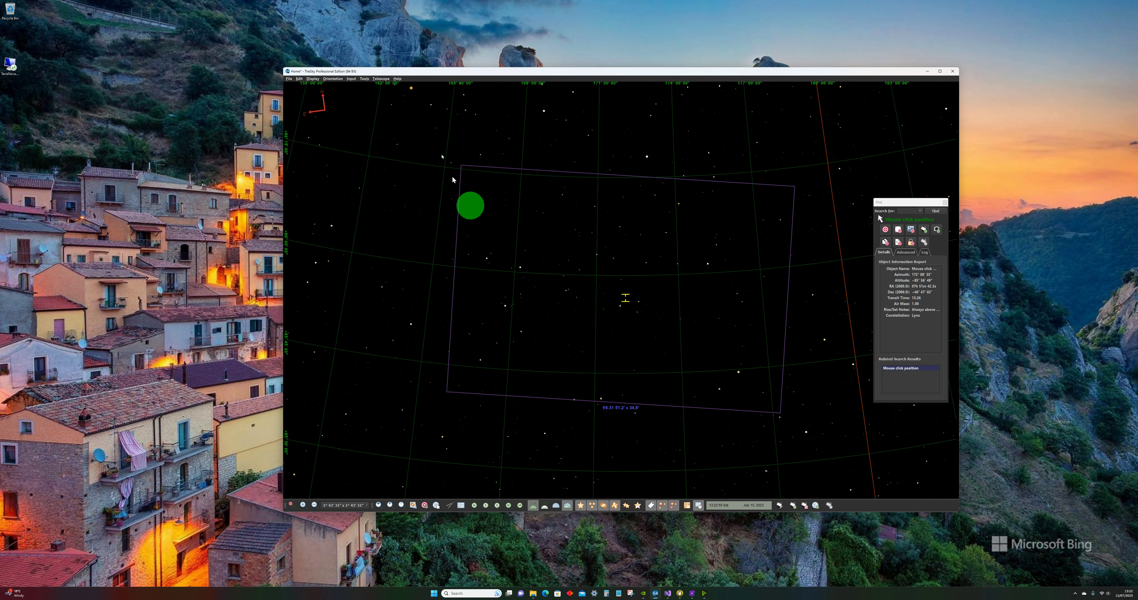
mouse_move(344, 97)
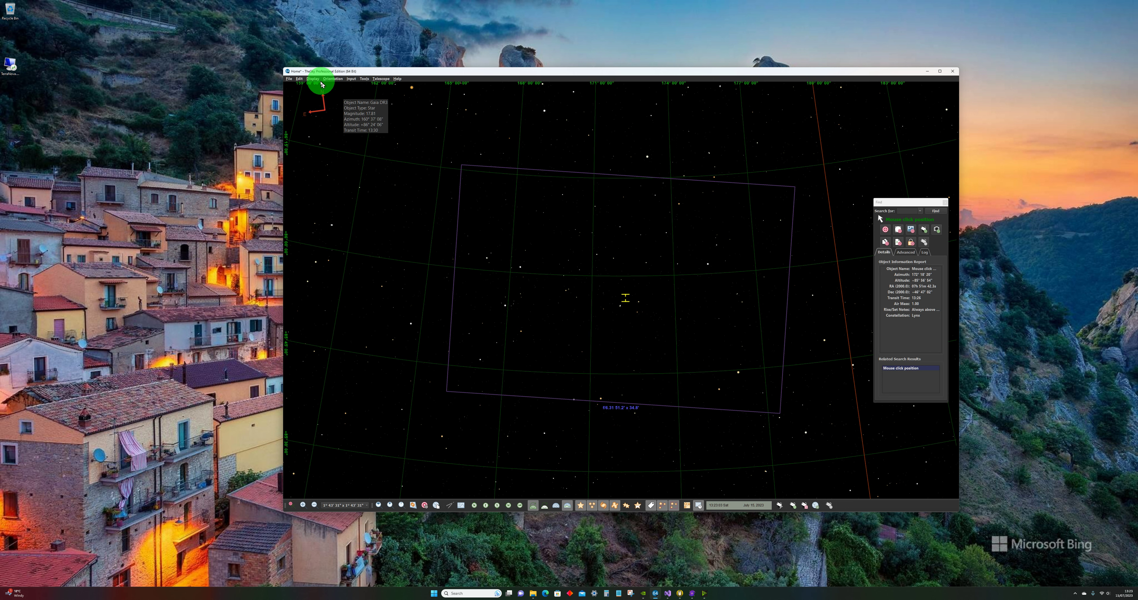
click(313, 79)
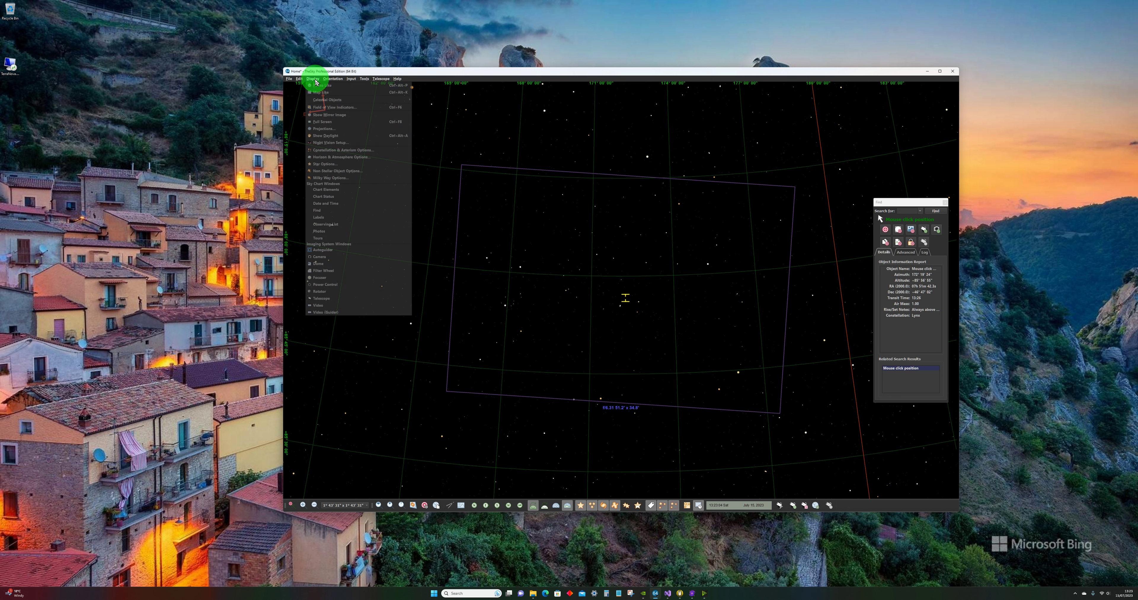
click(326, 108)
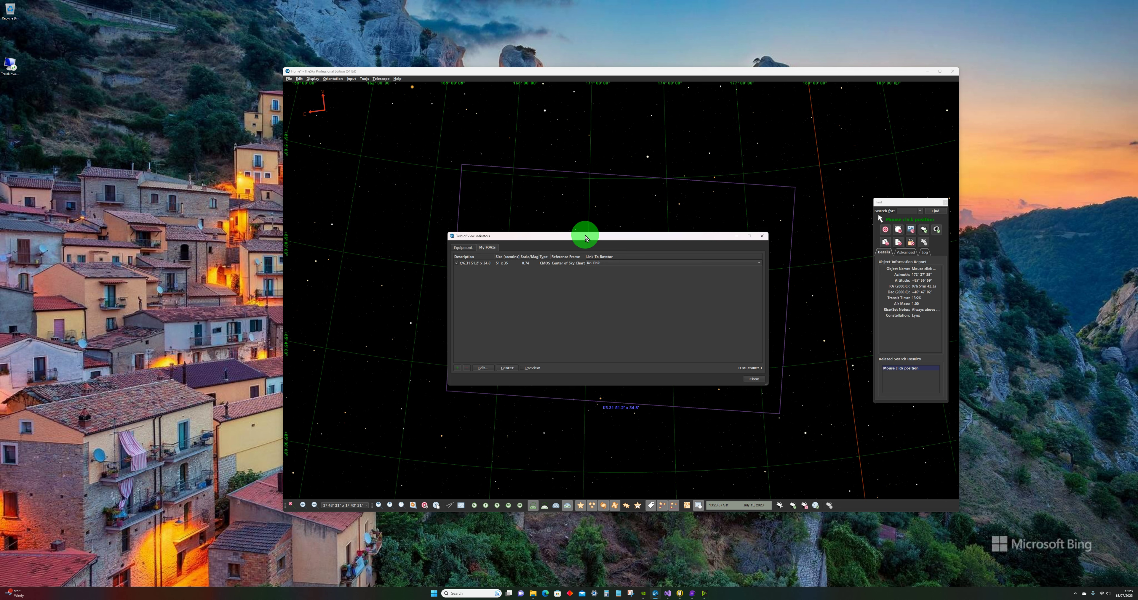
drag(585, 238, 636, 302)
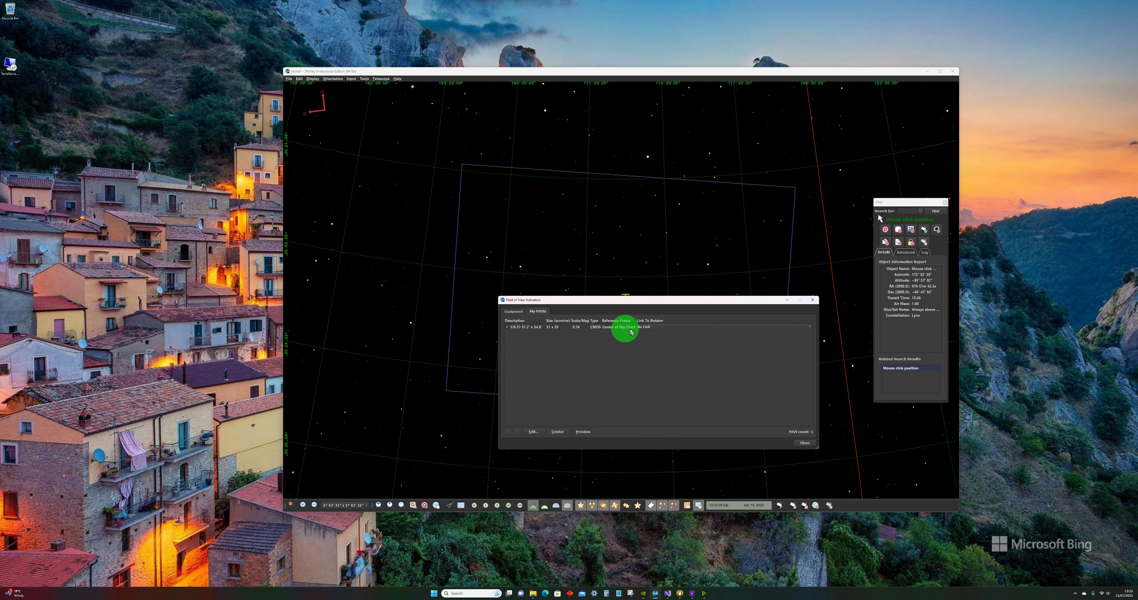
double_click(597, 328)
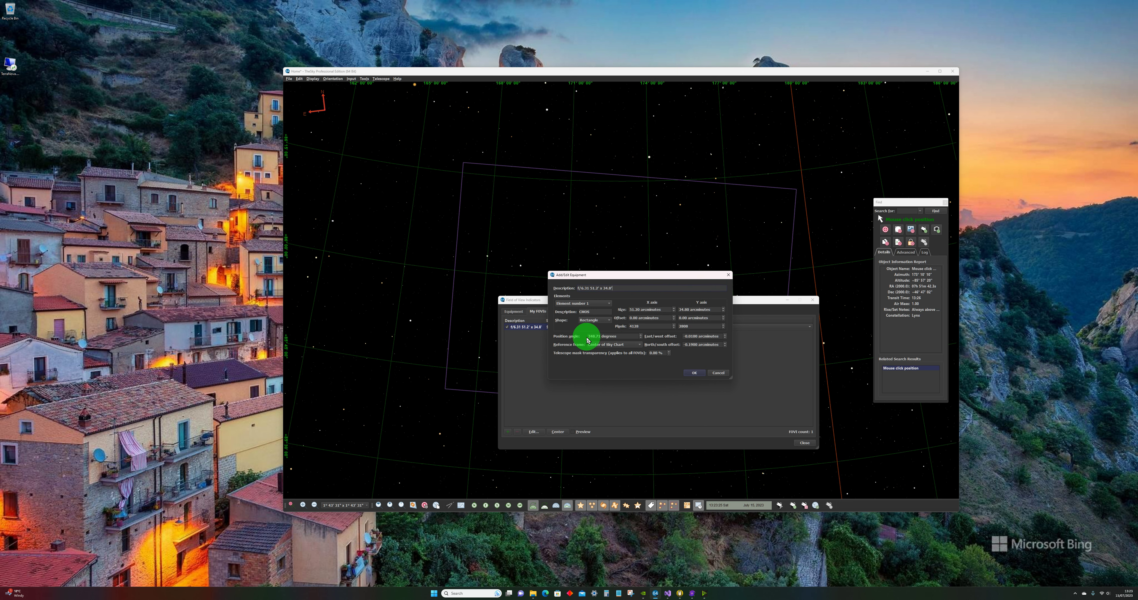
click(597, 337)
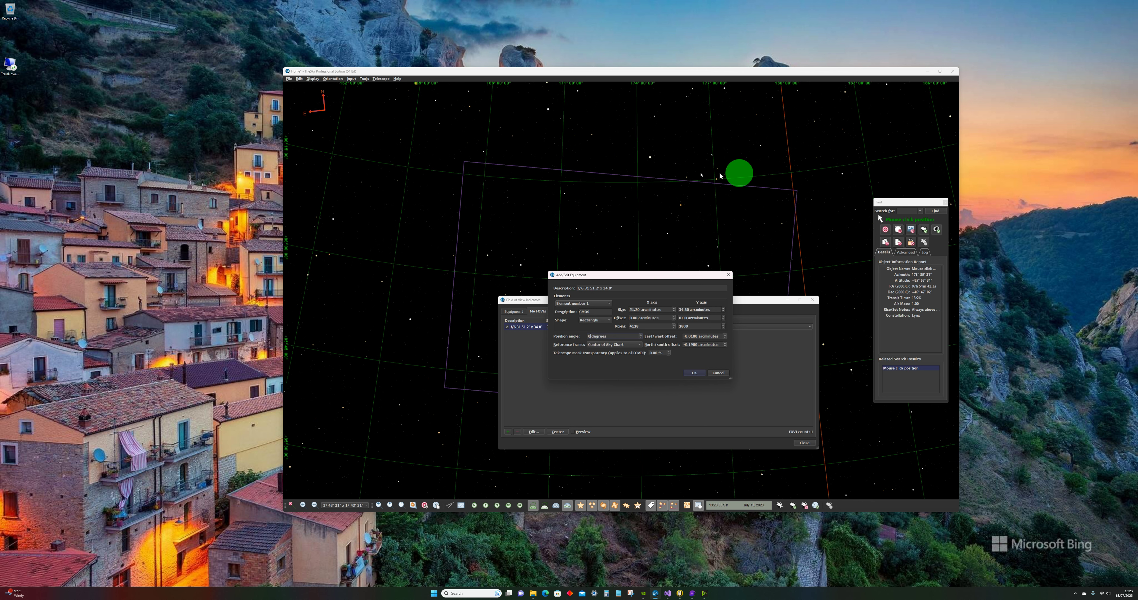
click(694, 374)
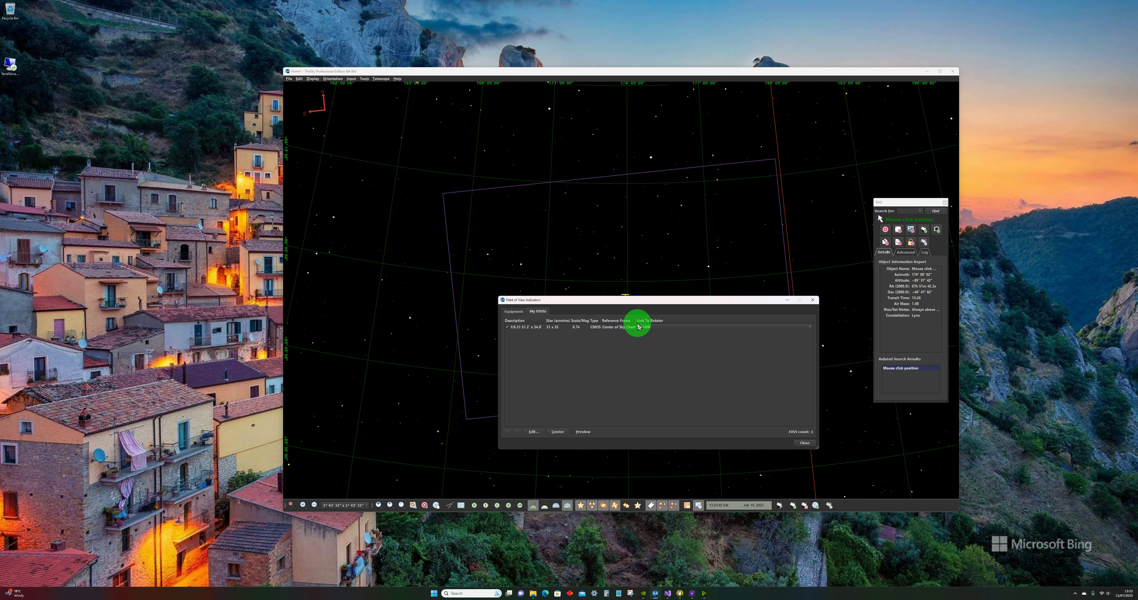
Step: Link the field of view indicator to the camera's rotator and close the indicator settings
click(670, 329)
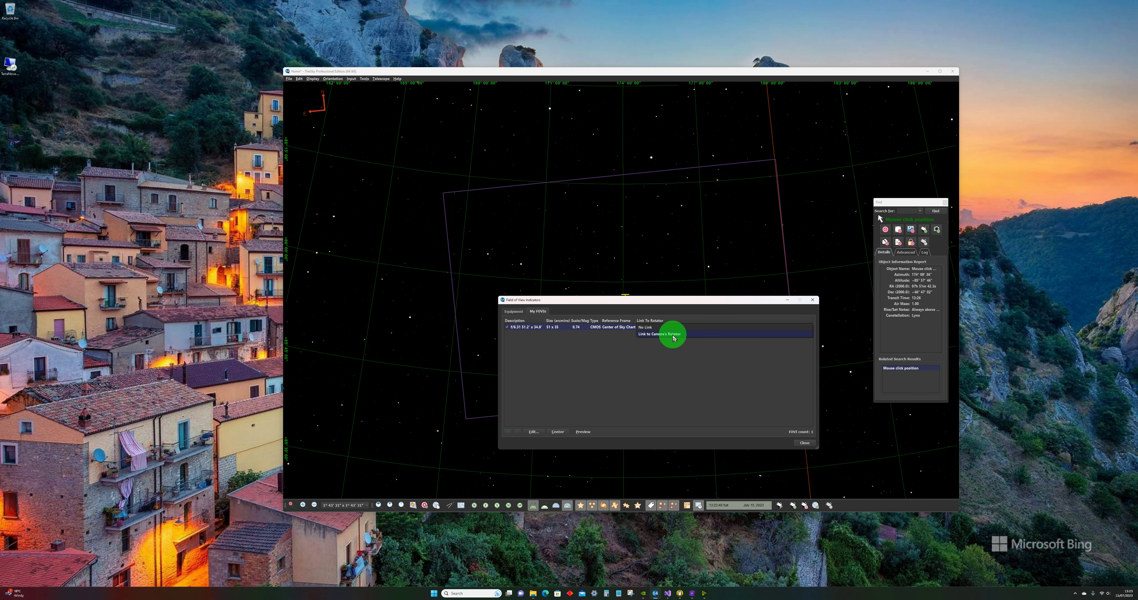
click(673, 338)
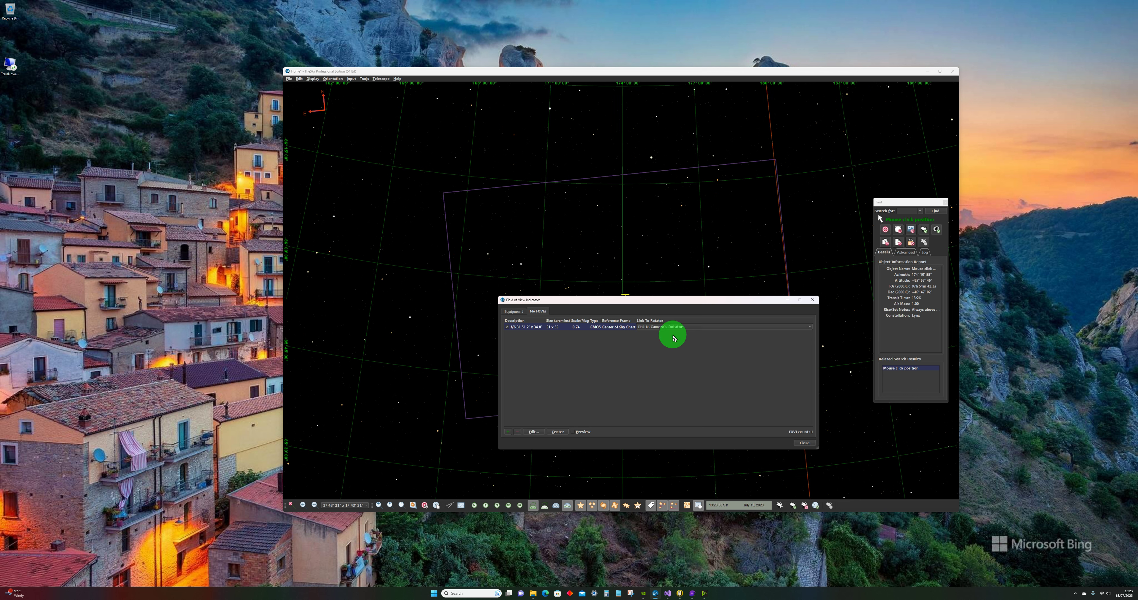
click(803, 444)
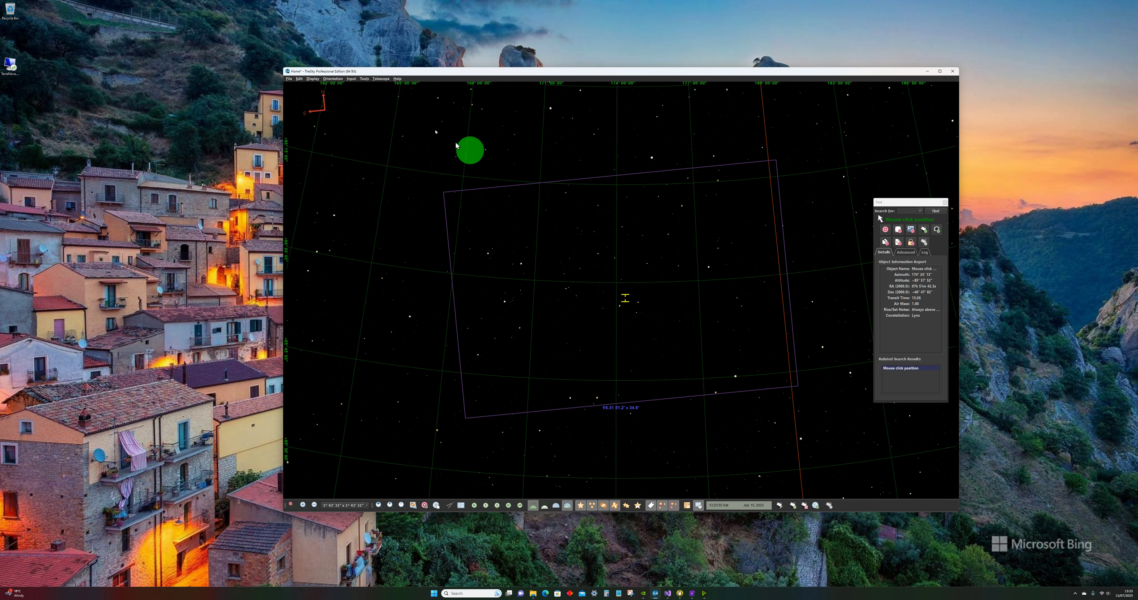
Step: Display the rotator controls over the middle of the chart and open the rotator's imaging system setup
click(317, 82)
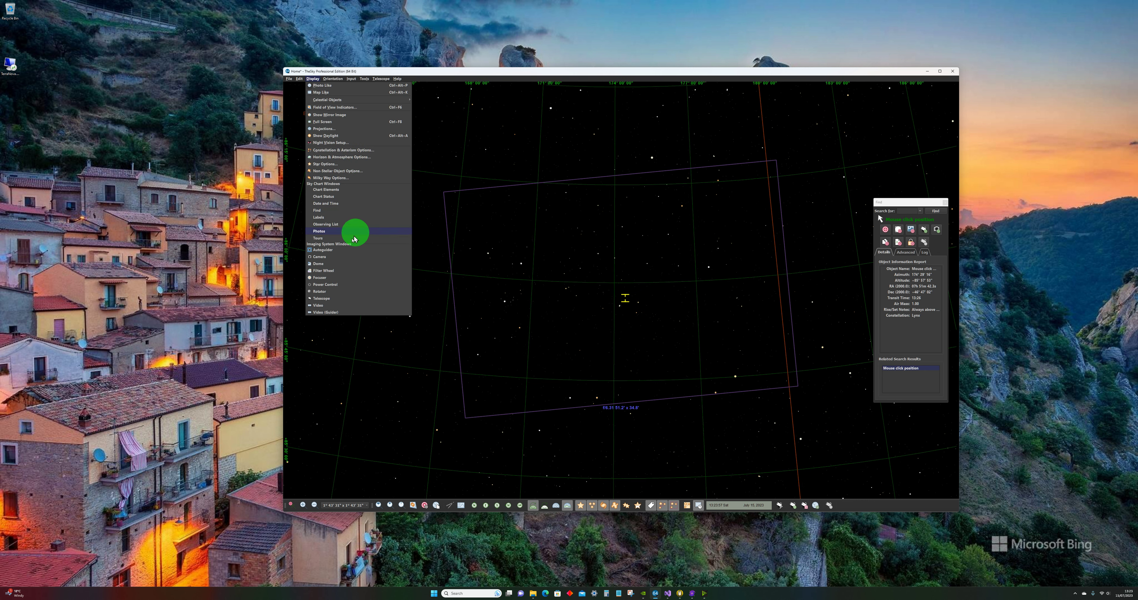
click(324, 292)
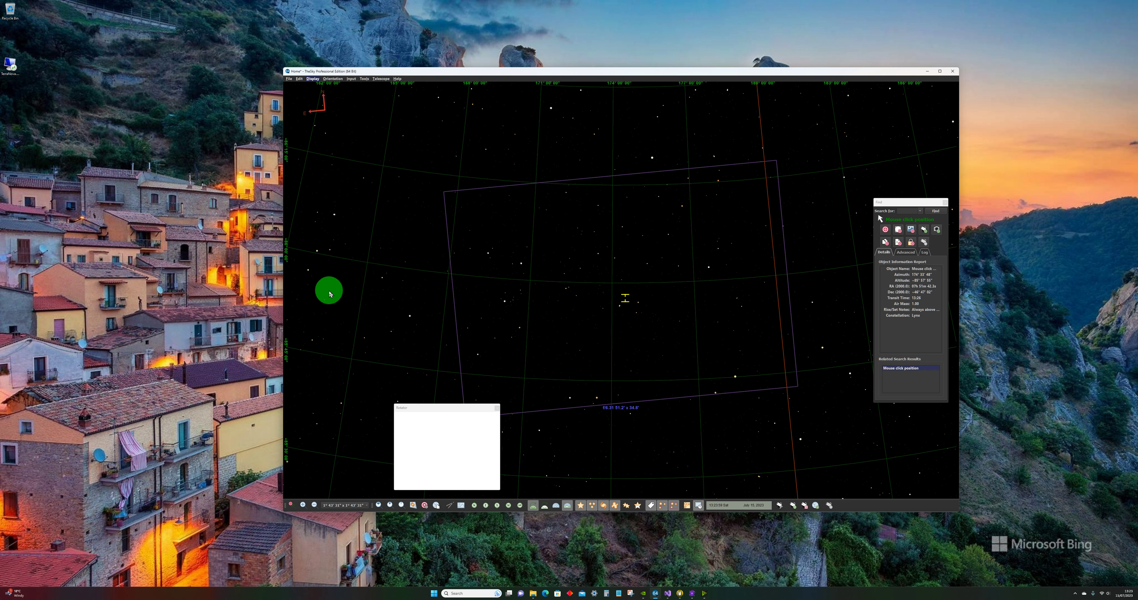
drag(432, 409, 651, 274)
click(657, 315)
click(681, 287)
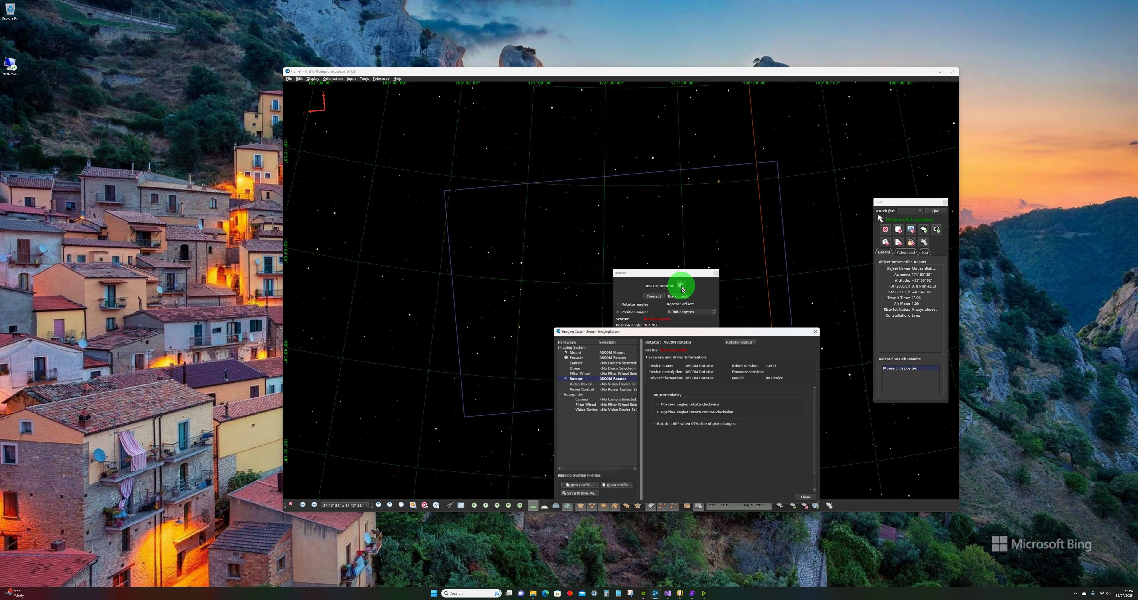
Step: Choose ASCOM Rotator as the rotator device in the imaging system
click(751, 343)
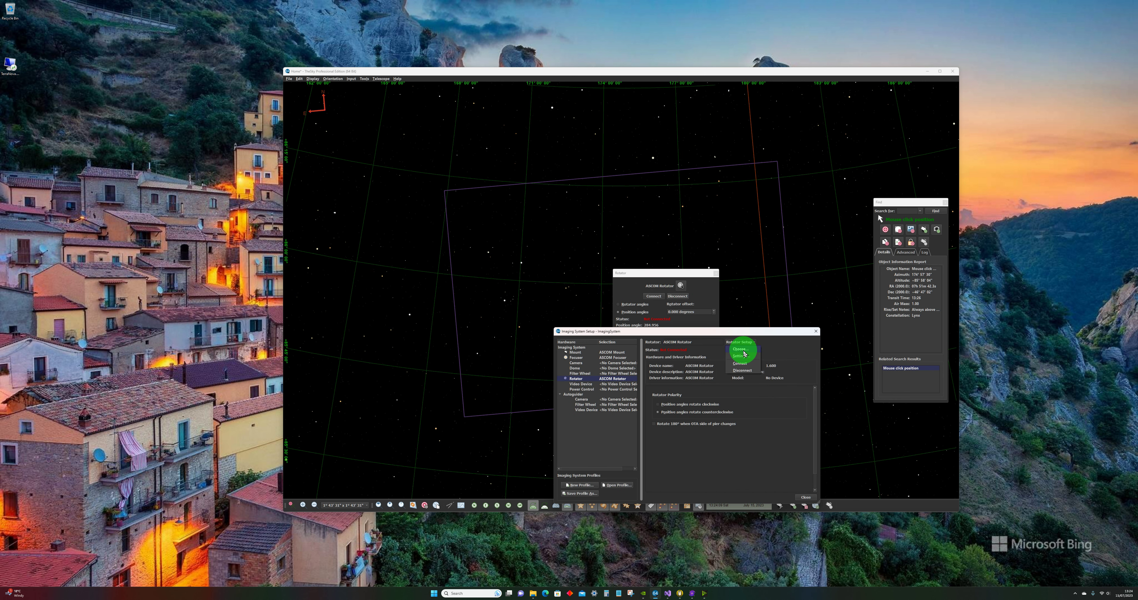
click(743, 351)
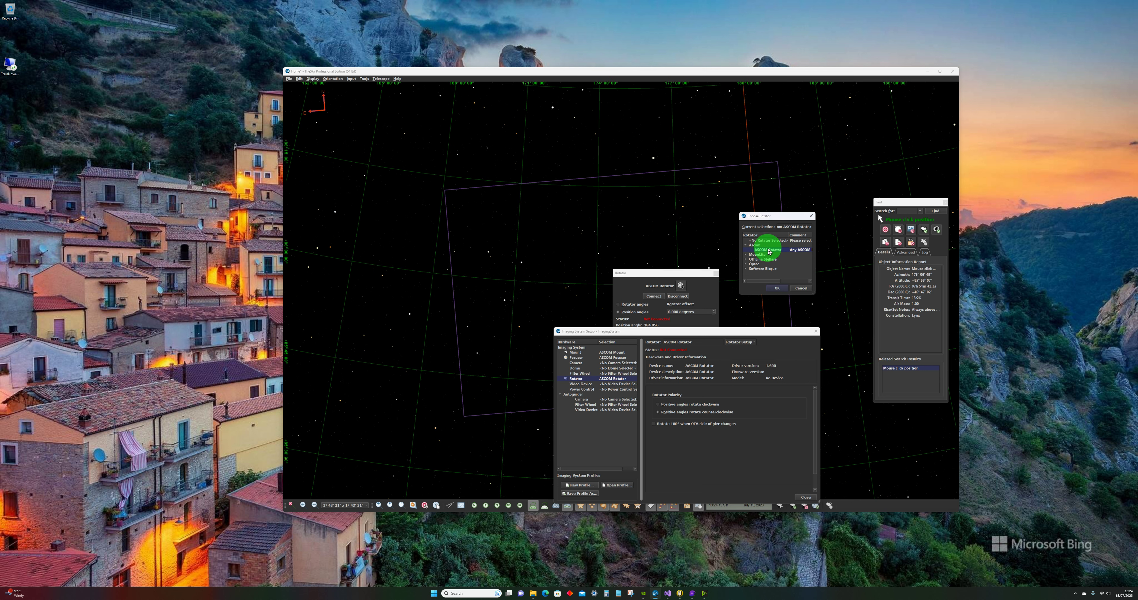
click(776, 288)
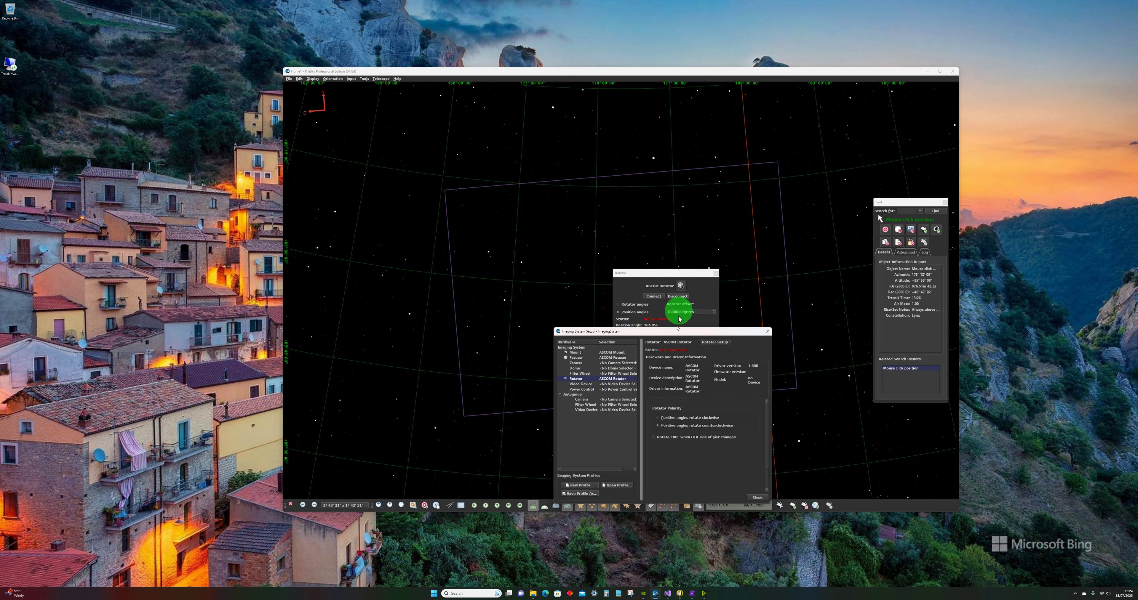
Step: Choose Rotator Simulator .NET as the ASCOM rotator driver and accept its simulator setup
click(725, 343)
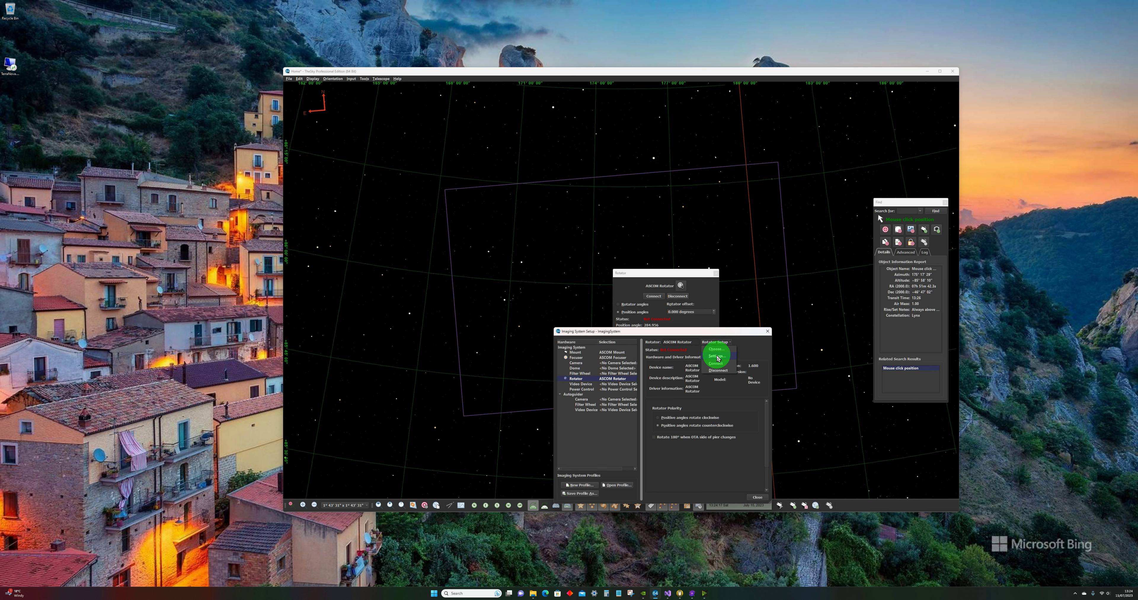
click(717, 350)
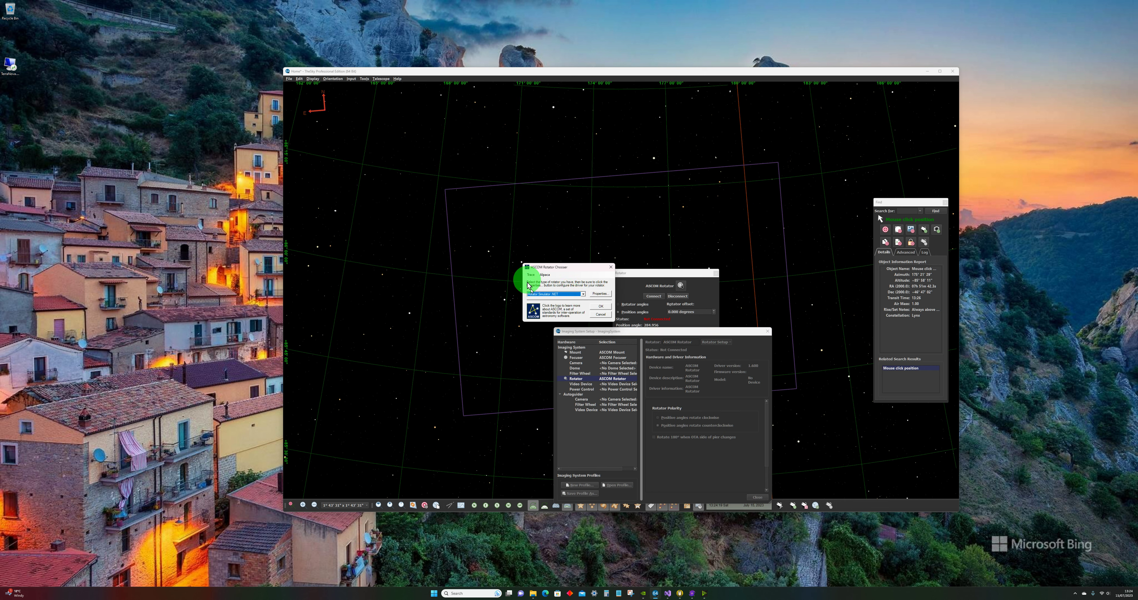
click(585, 295)
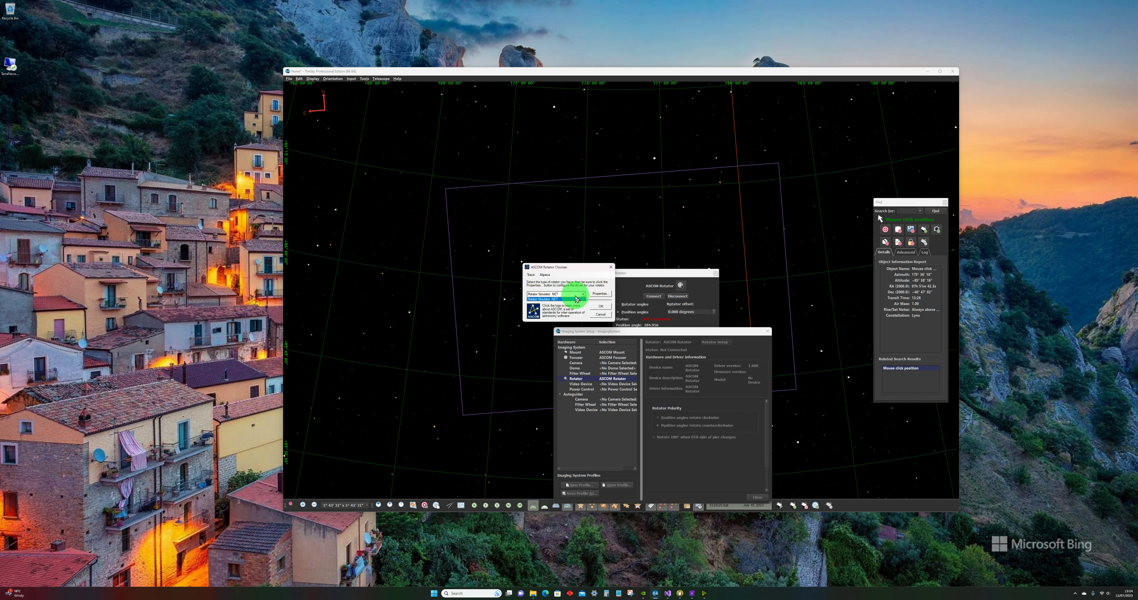
click(579, 296)
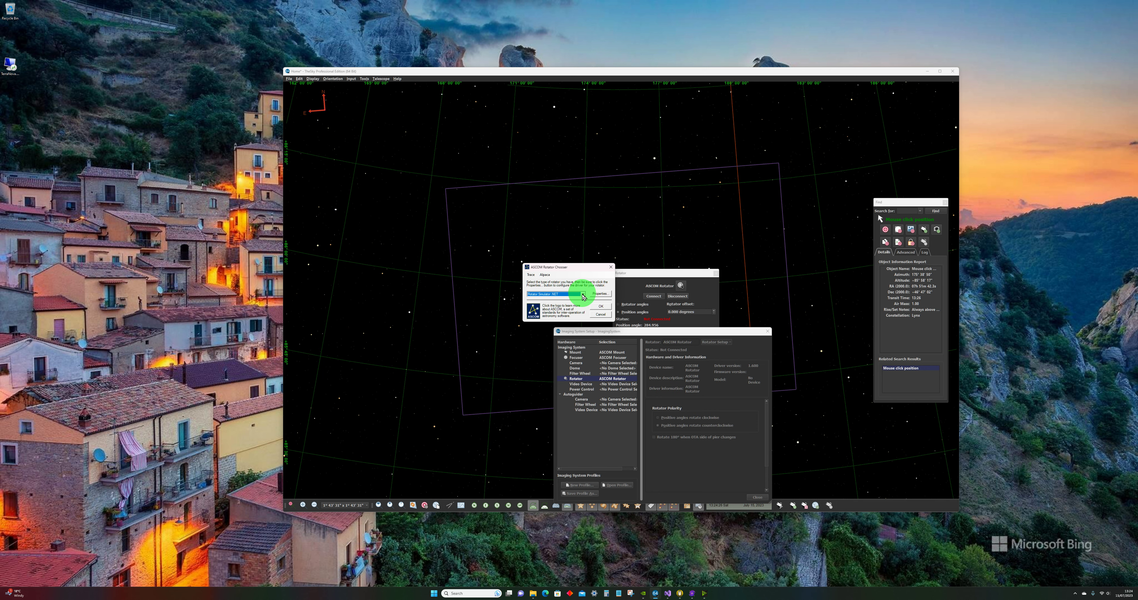
click(606, 294)
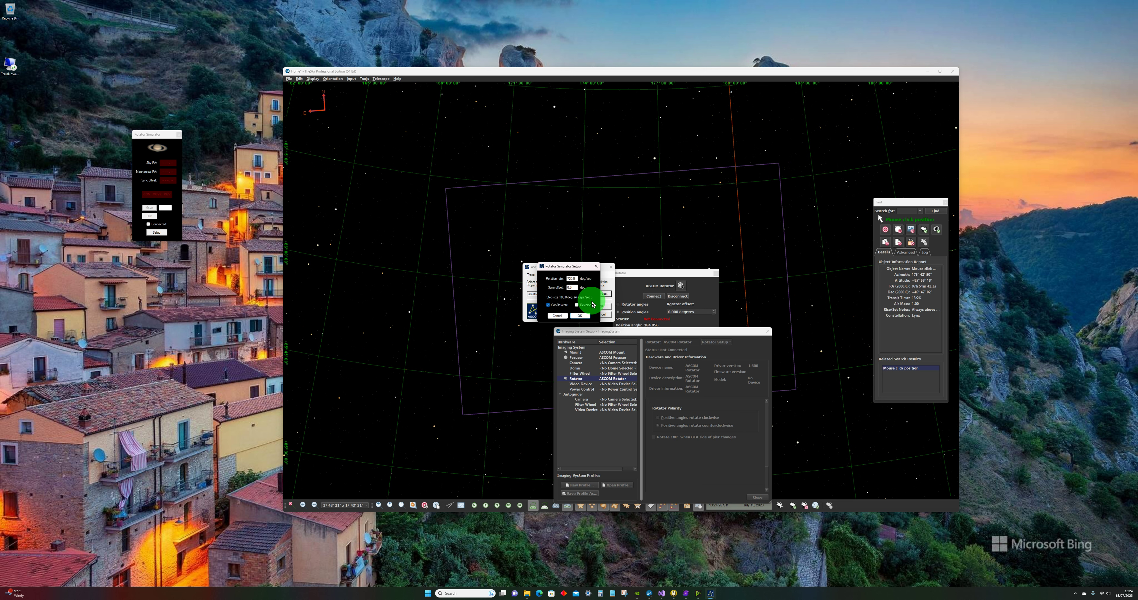
click(581, 316)
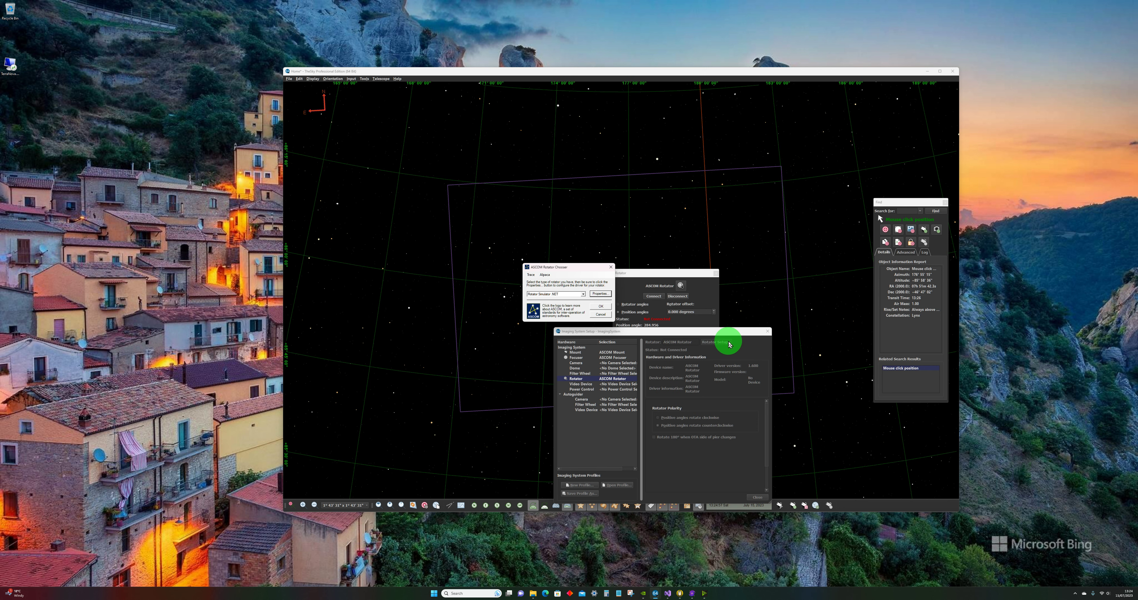
click(600, 306)
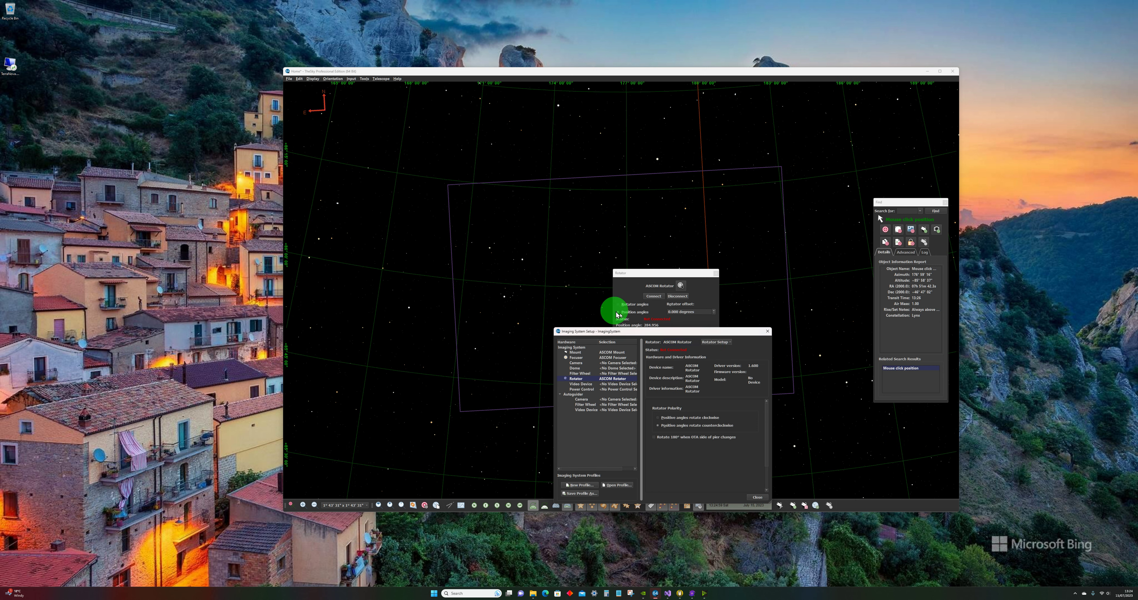
Step: Connect the ASCOM rotator in the imaging system and place the rotator controls in the chart's lower-left corner
click(730, 346)
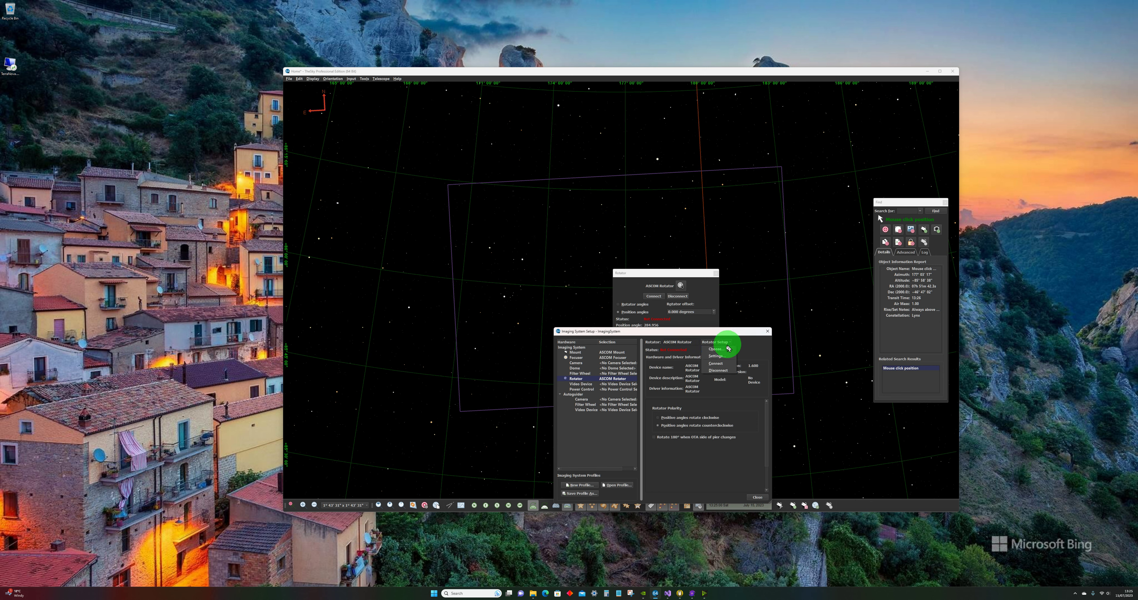
click(714, 362)
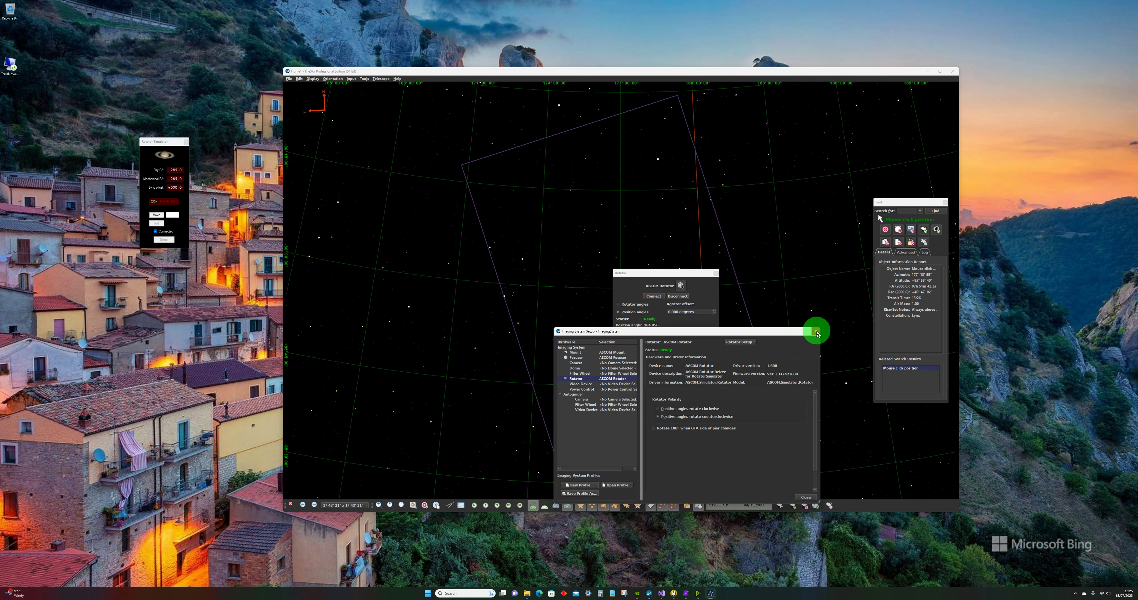
click(816, 331)
drag(650, 274, 333, 406)
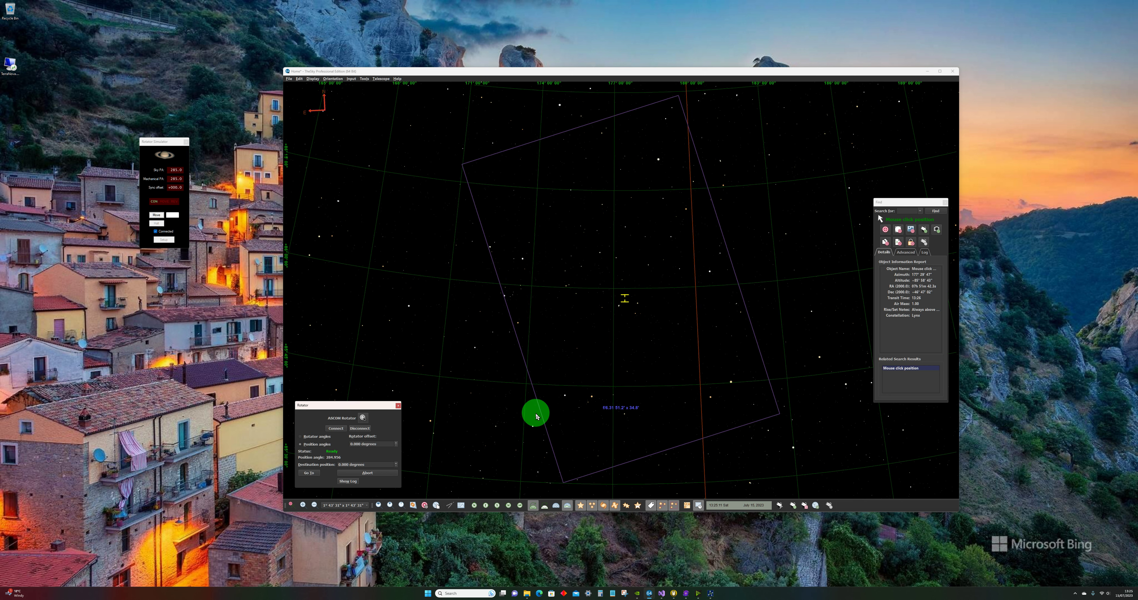
Step: Open the Run JavaScript window over the chart and show the rotator script from its first line
click(364, 78)
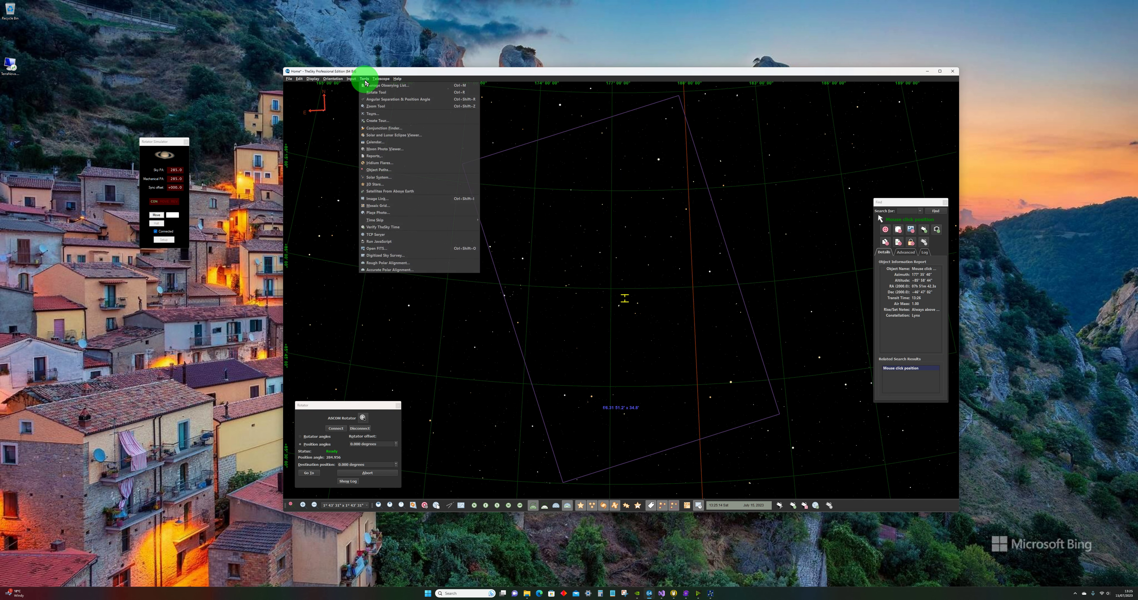
click(384, 242)
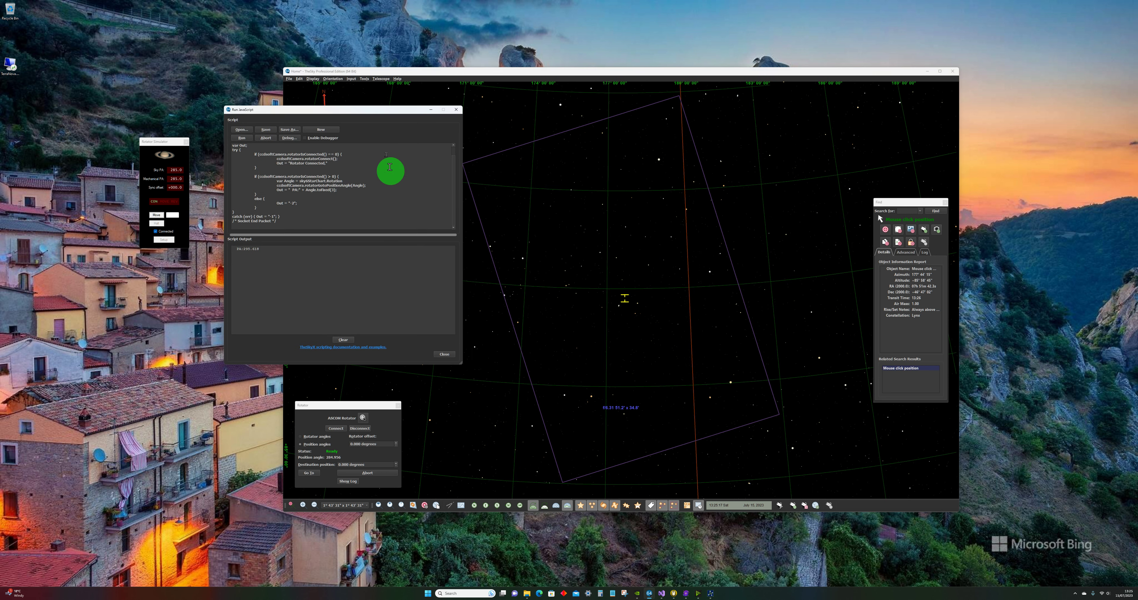
drag(346, 112, 635, 236)
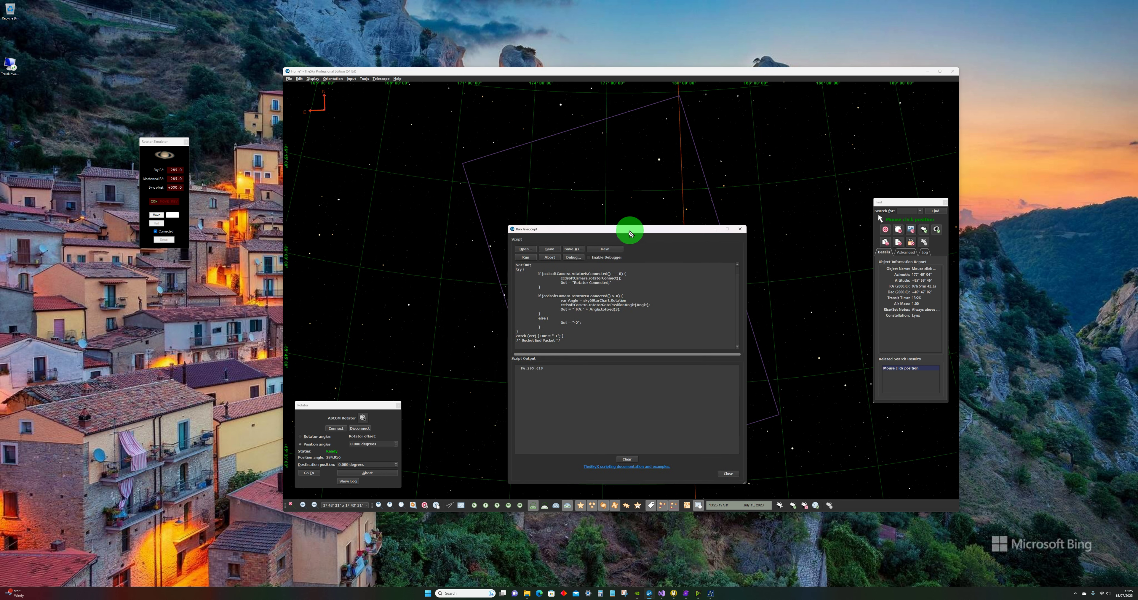
scroll(621, 329, up, 1)
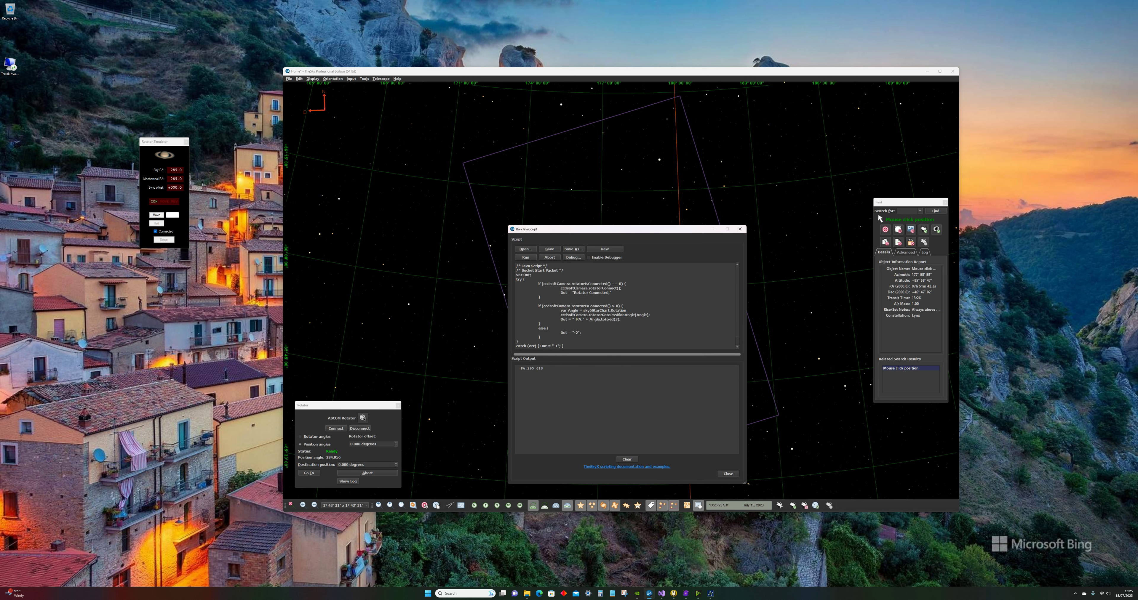
Step: Switch to Visual Studio to examine the rotator alignment script's code and minimize it to return to the chart
key(alt+Tab)
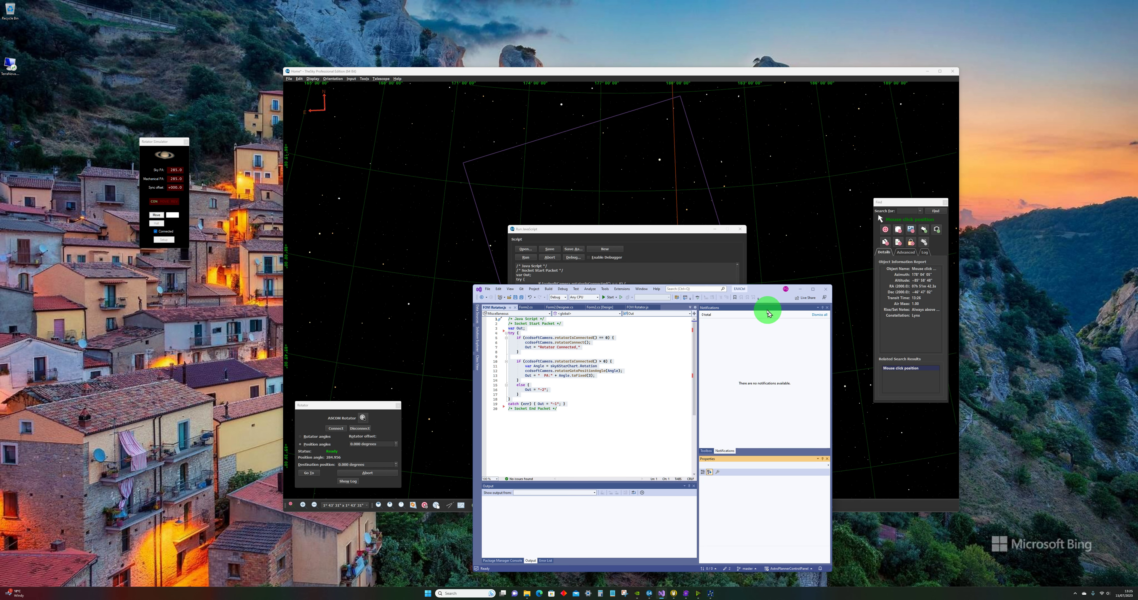
drag(762, 294, 789, 252)
click(623, 349)
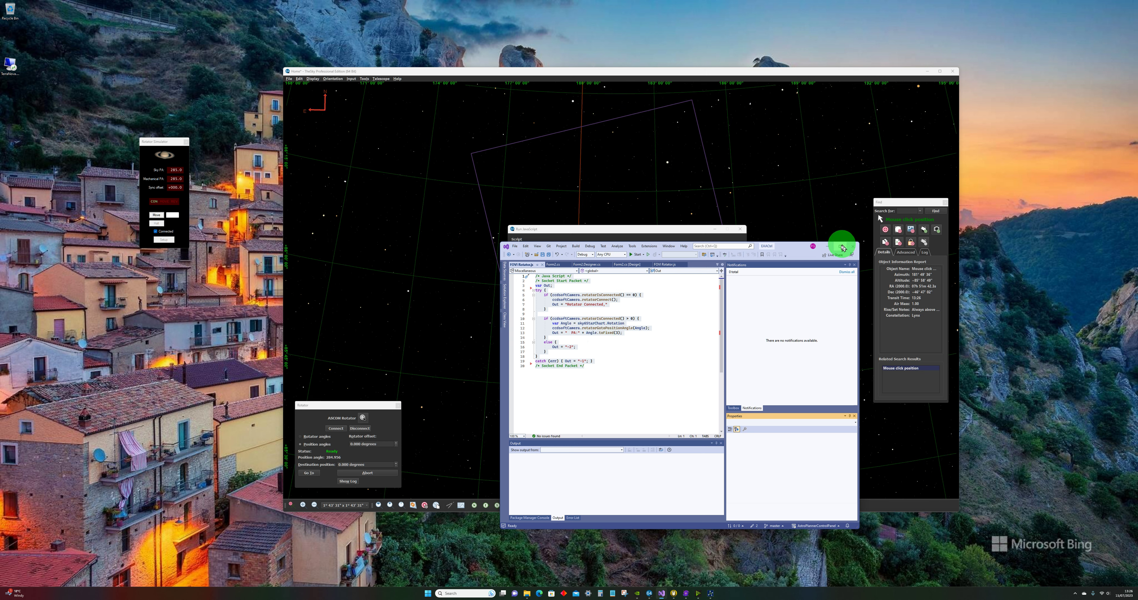
click(827, 247)
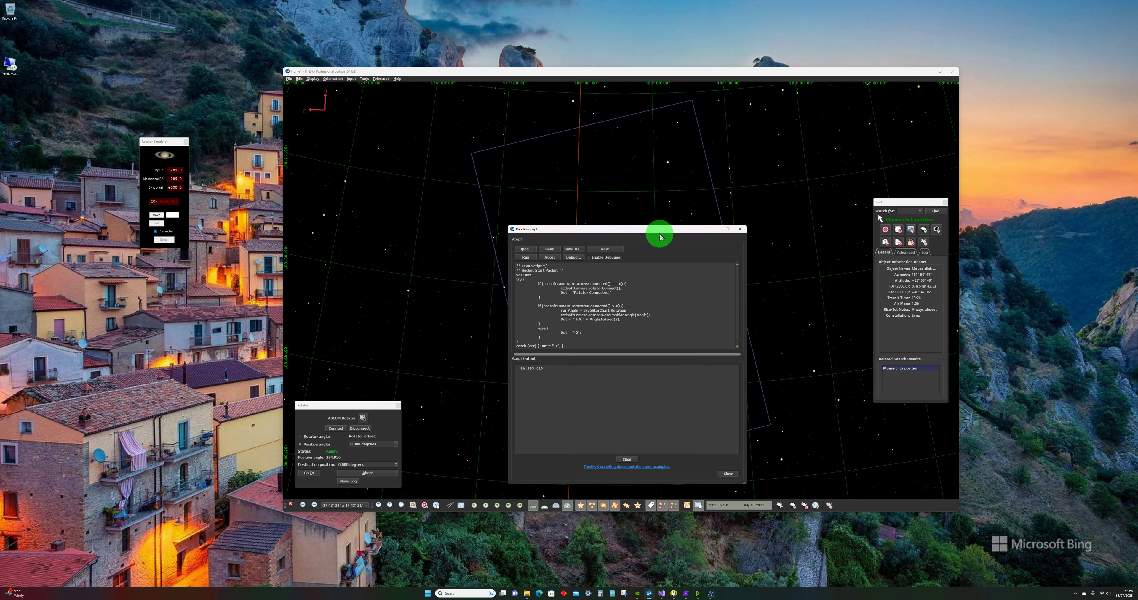
Step: Run the rotator script with its window clear of the indicator, and rerun it after panning the chart to other sky areas
drag(658, 232, 380, 159)
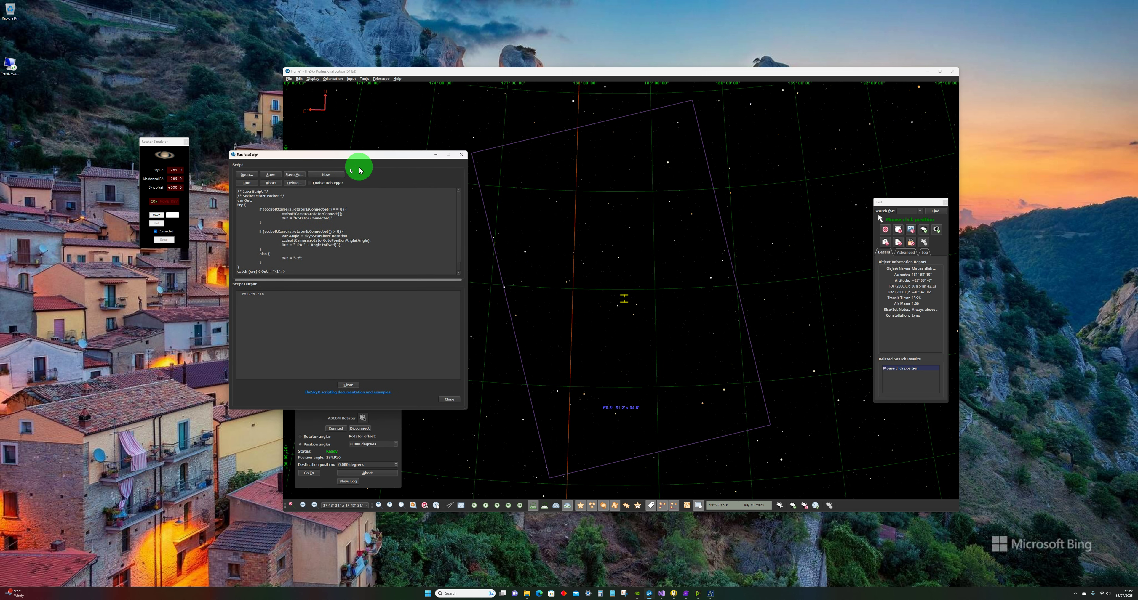
click(246, 183)
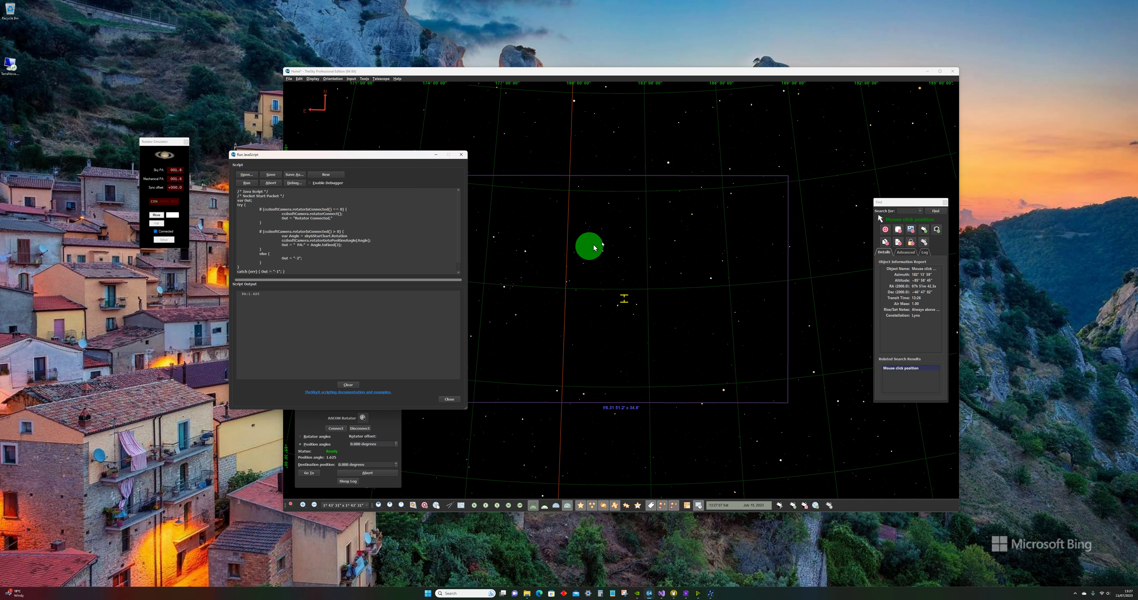
drag(714, 229, 540, 370)
drag(699, 306, 439, 401)
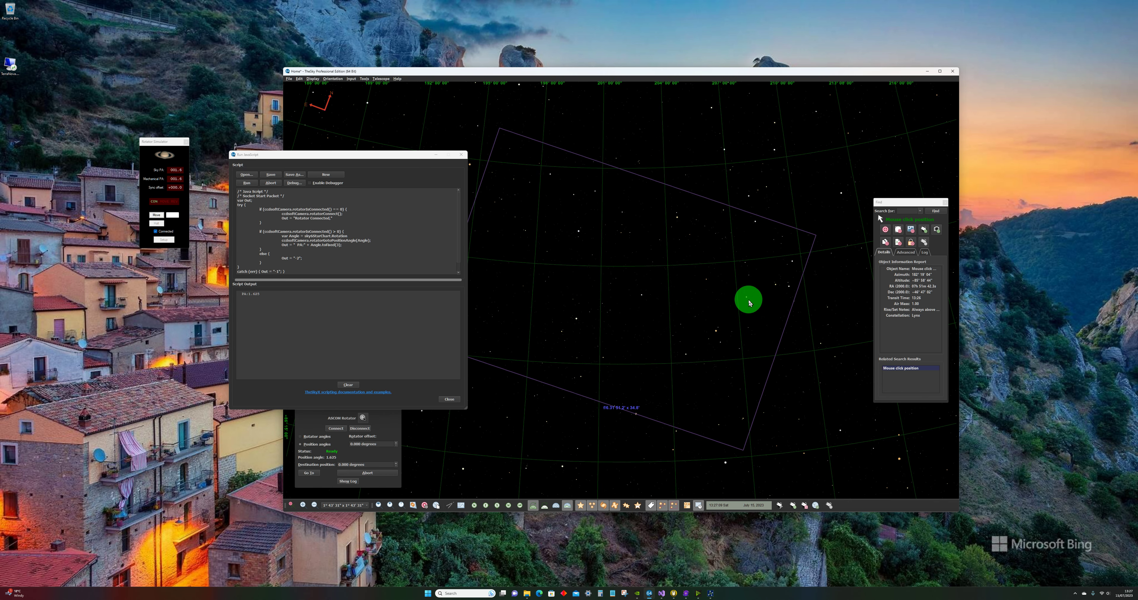
drag(746, 299, 605, 375)
drag(730, 304, 651, 365)
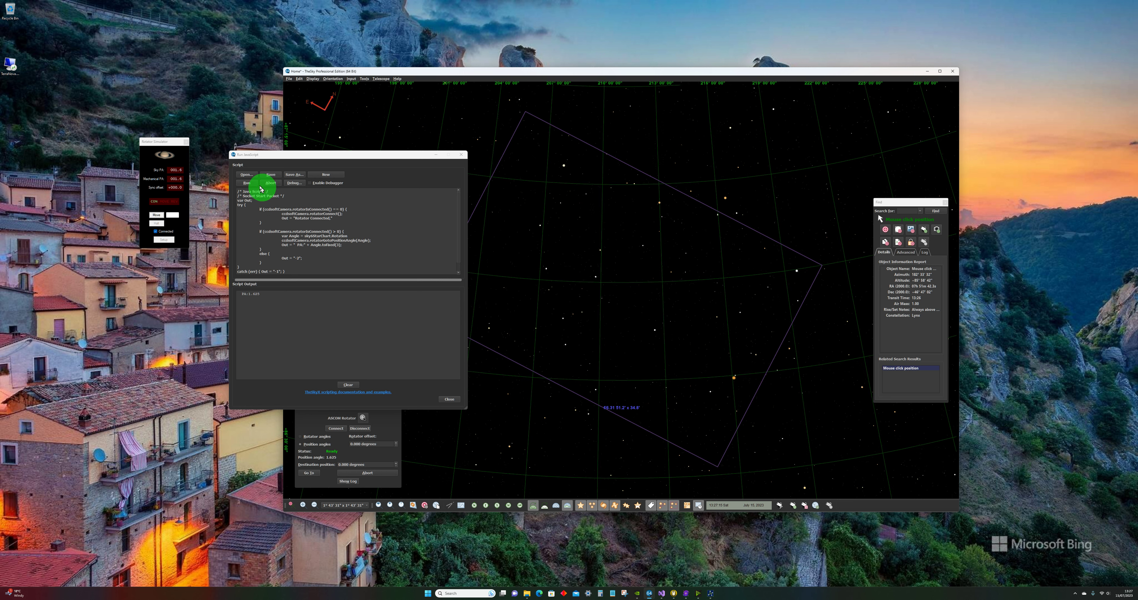
click(248, 182)
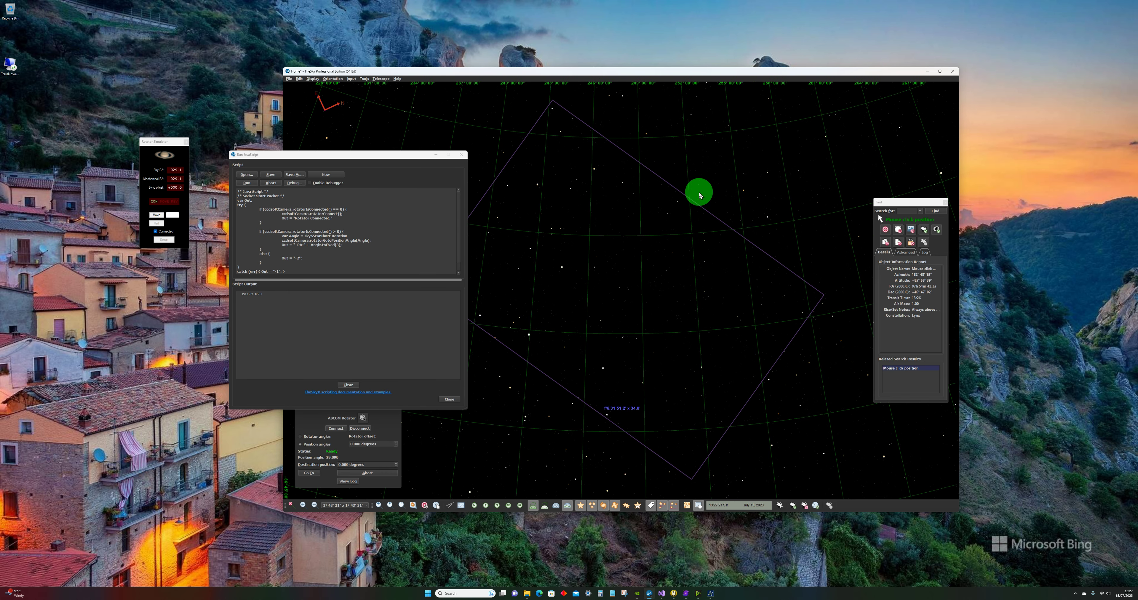
click(247, 183)
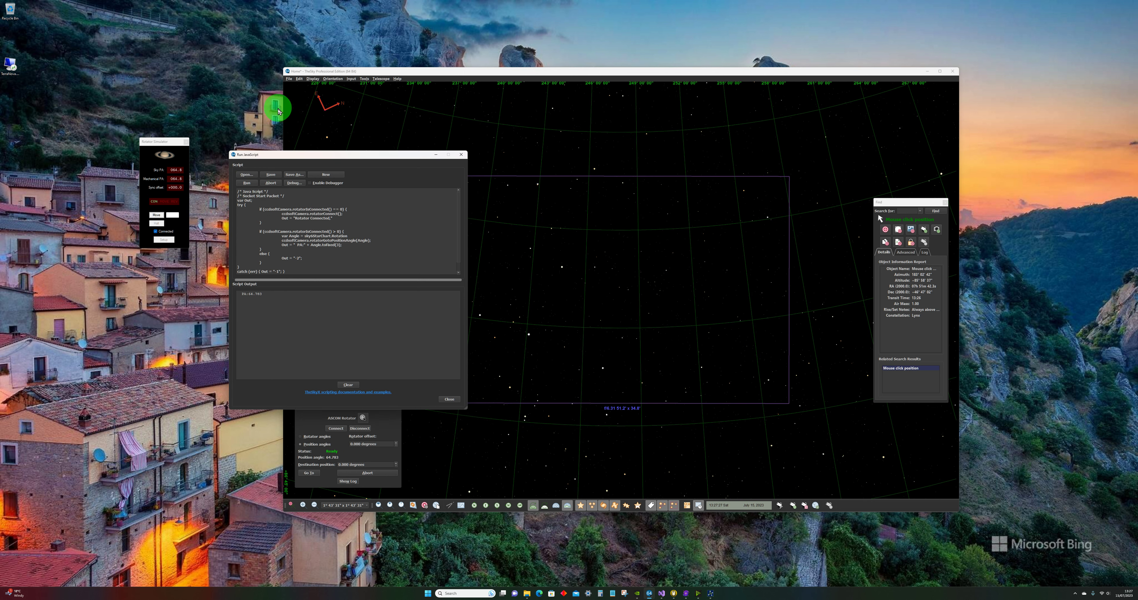
Step: Close the script window and check the TCP server's listening status and port
drag(275, 156, 240, 191)
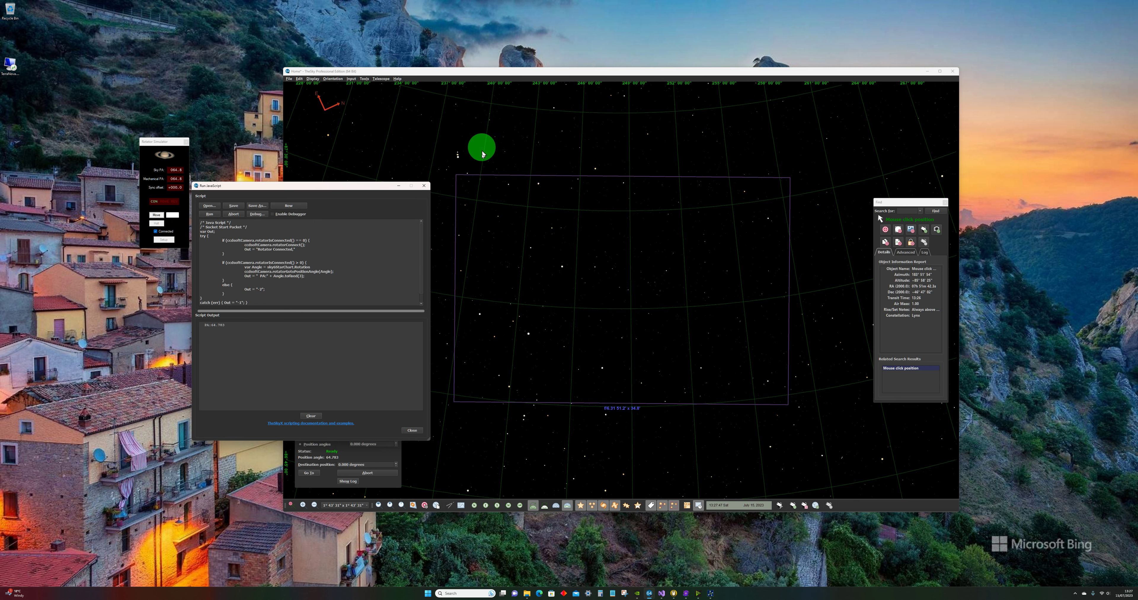
click(423, 187)
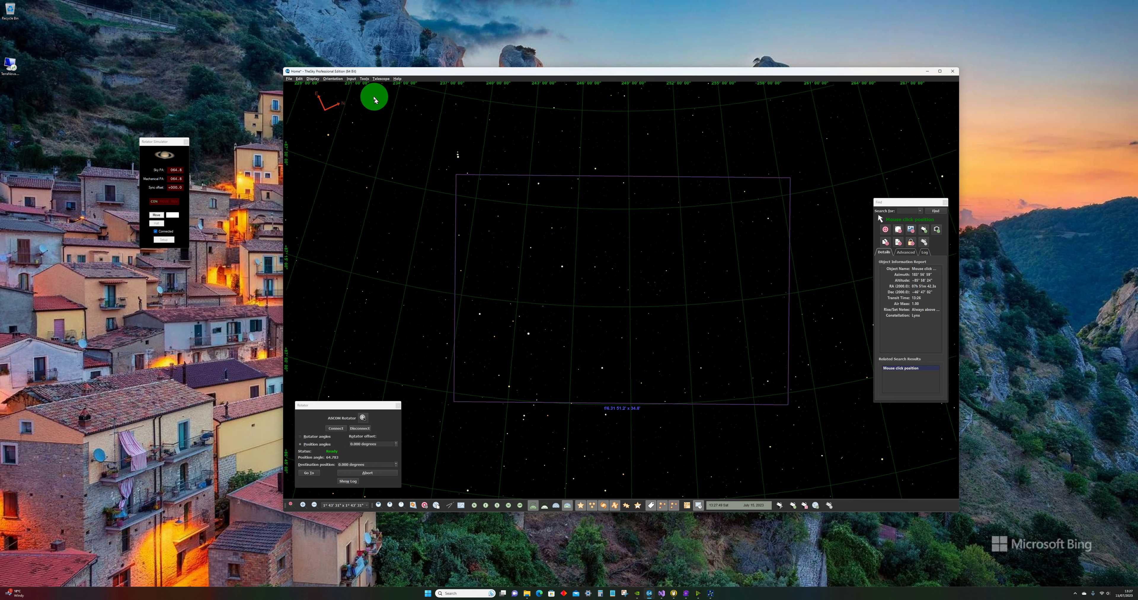
click(365, 80)
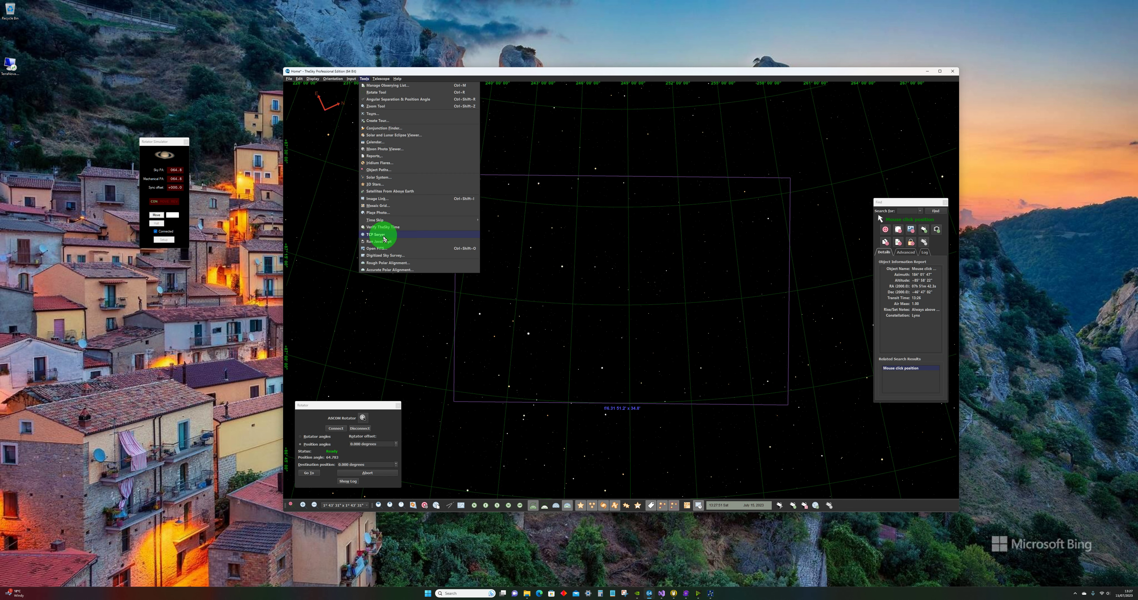
click(379, 235)
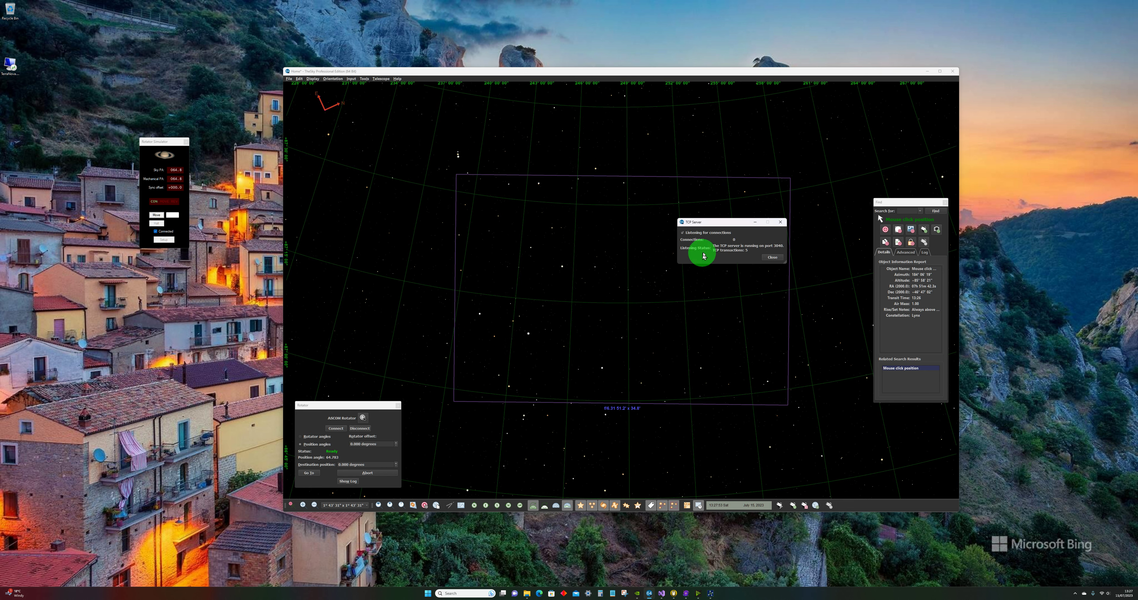
click(683, 234)
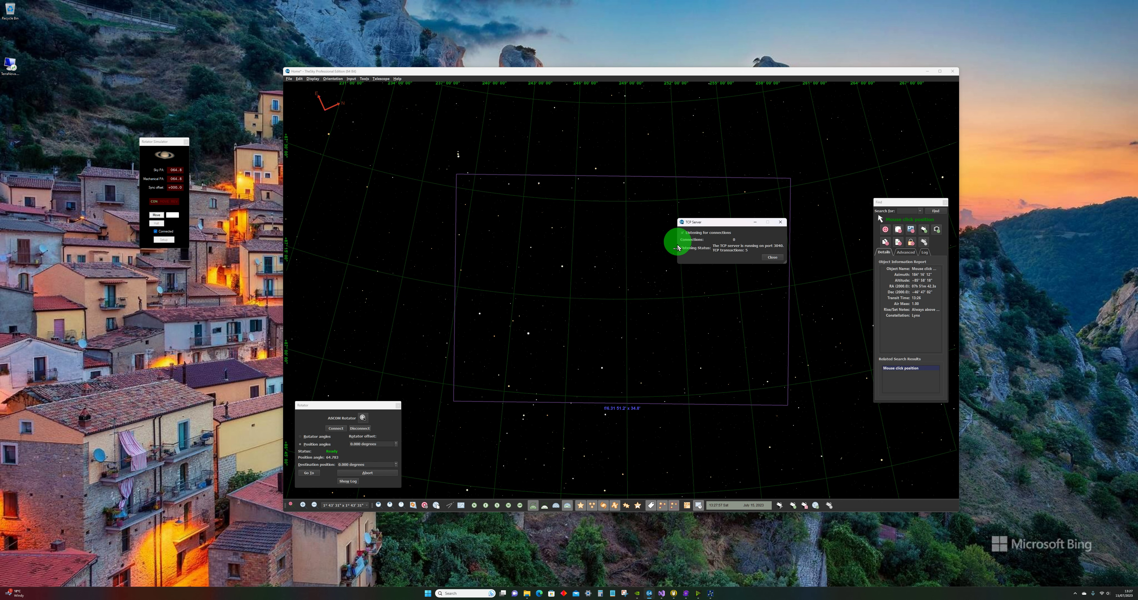
click(772, 257)
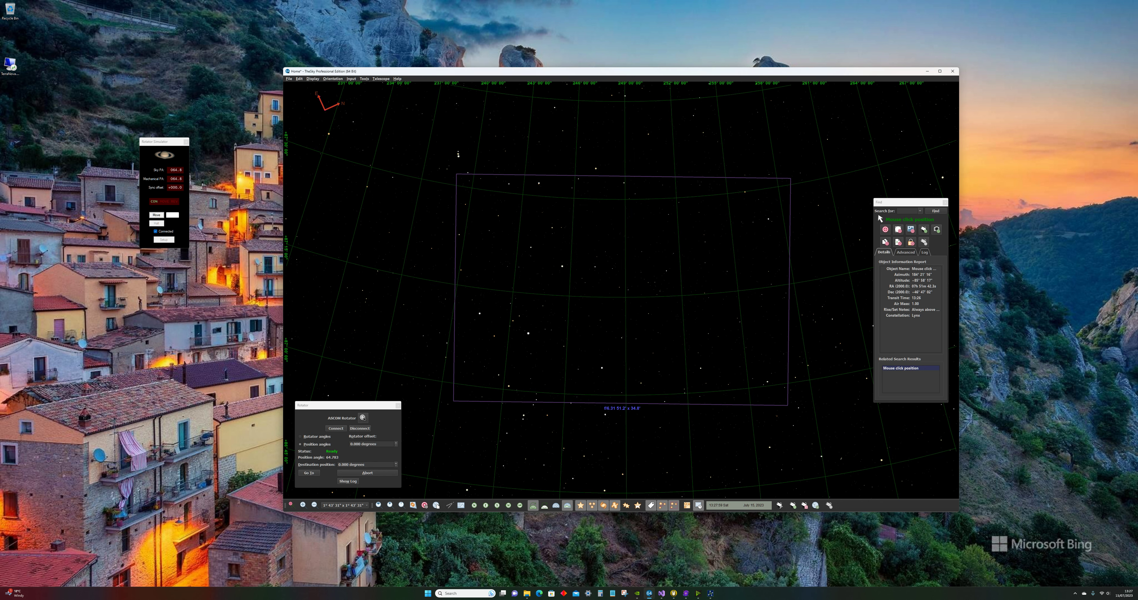
Step: Bring the external control window onto the chart and align the field of view indicator with its FOVI command after panning
drag(1137, 443, 640, 423)
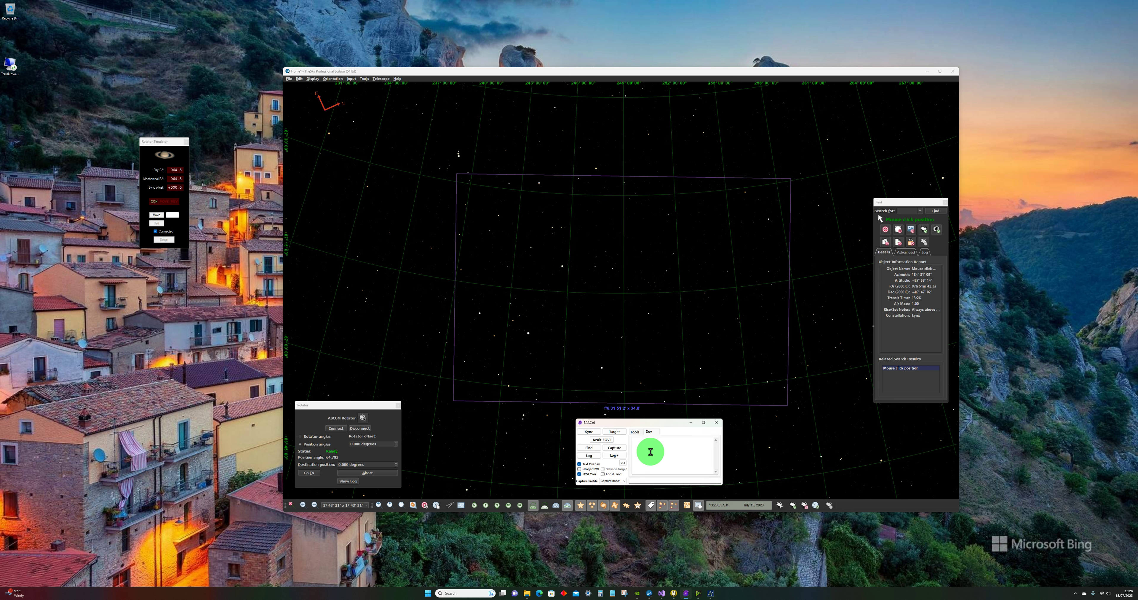
click(601, 441)
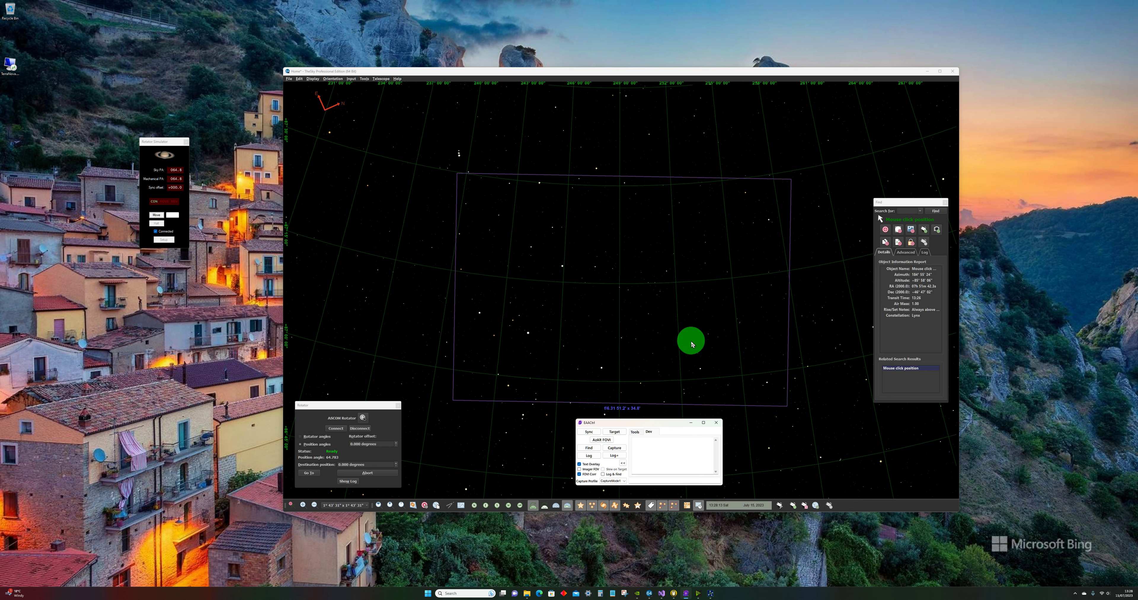
drag(676, 295, 477, 277)
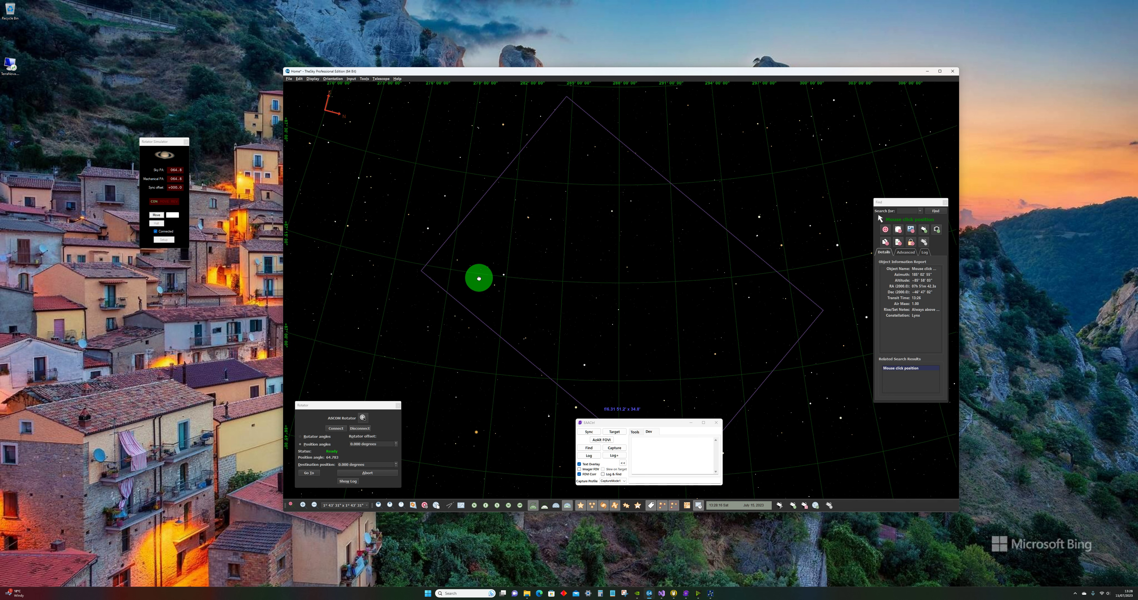
click(602, 442)
click(602, 442)
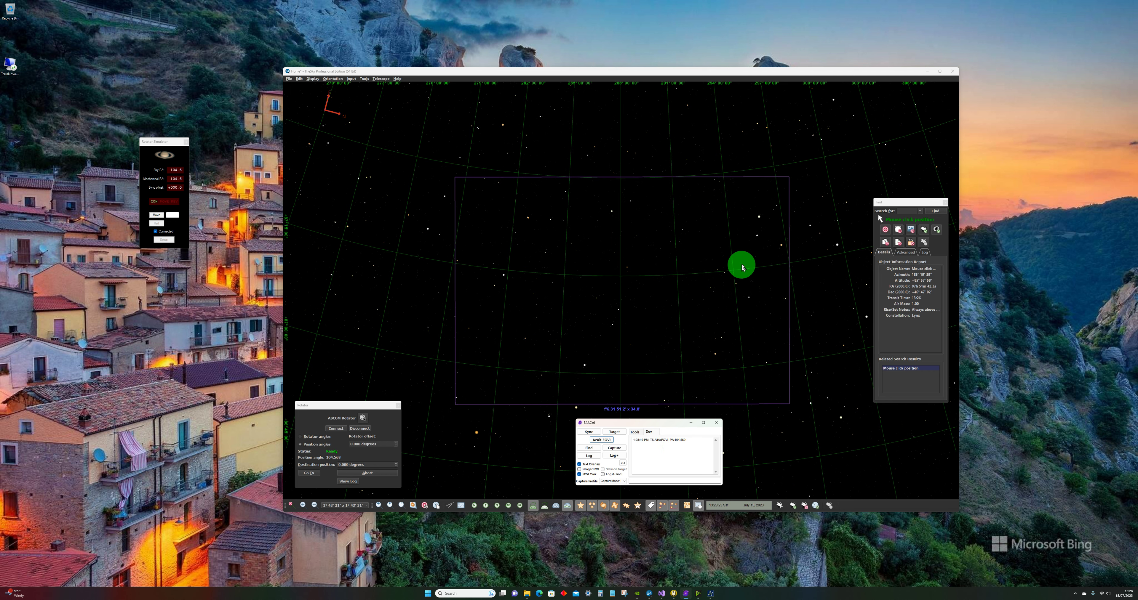
Step: Pan the chart to another sky region and realign the field of view indicator from the external control window
drag(739, 264, 553, 368)
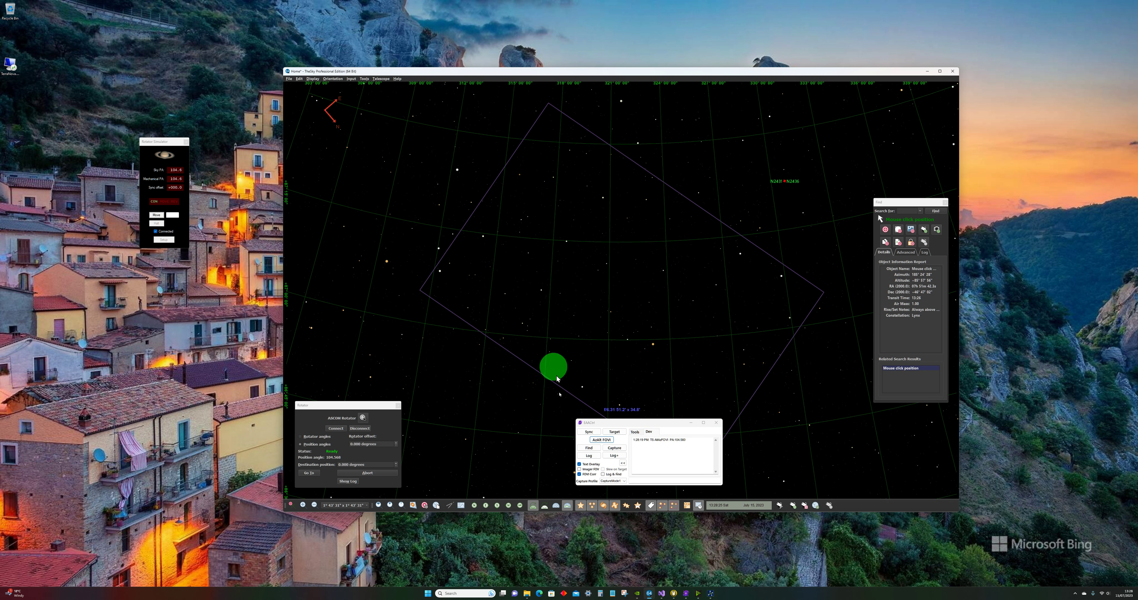
click(604, 444)
click(679, 393)
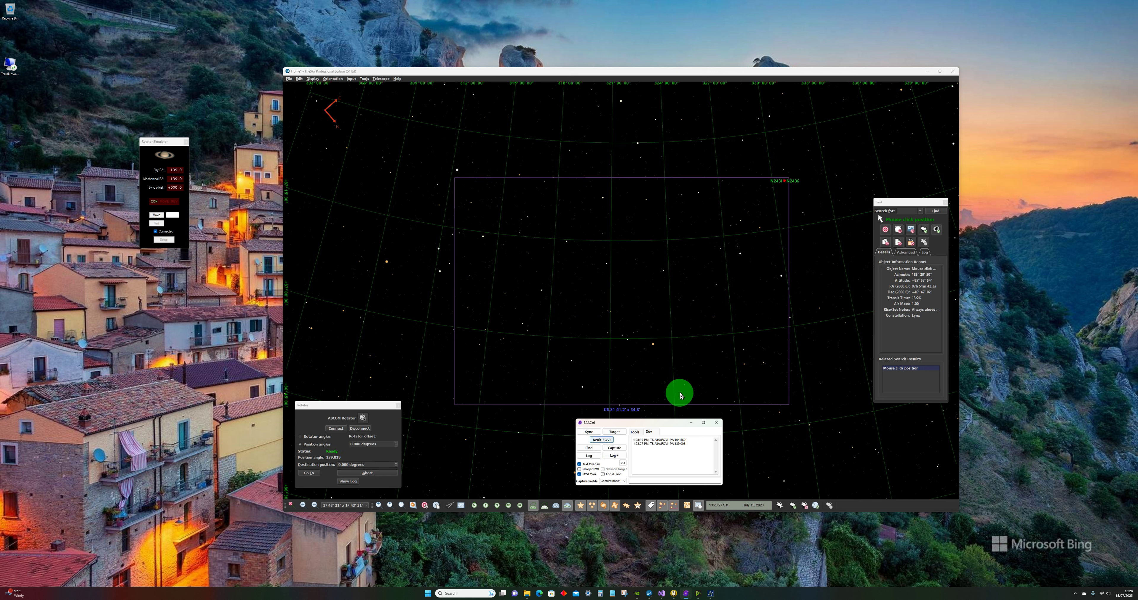